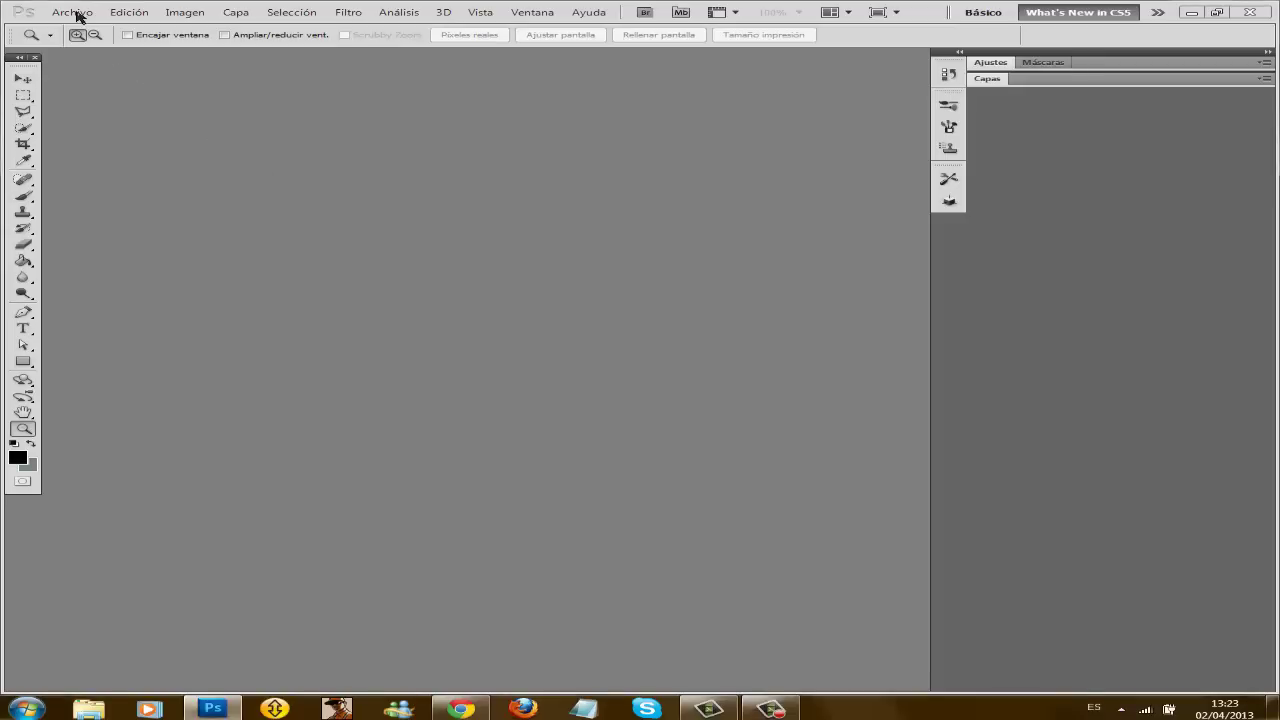
Open Face_Closeup_by_jakegarn.jpg from the Escritorio, leaving it without a colour profile
{"action": "left_click", "coordinate": [90, 18]}
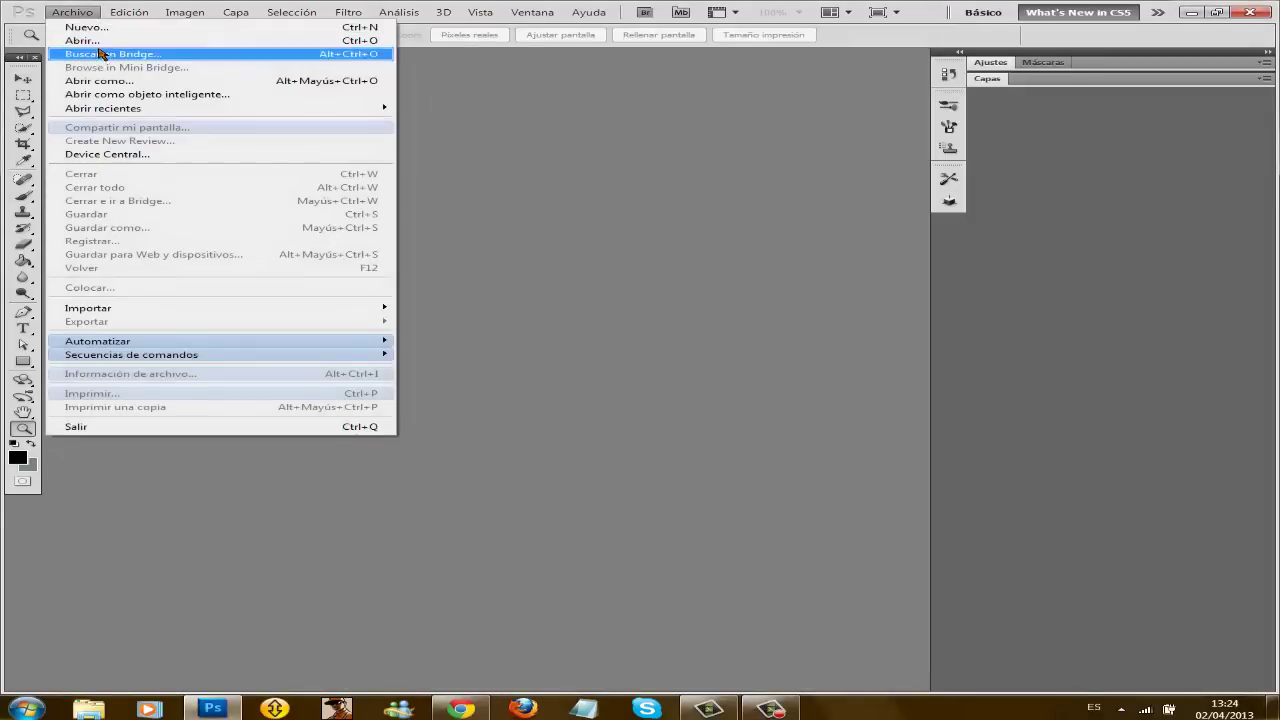
{"action": "left_click", "coordinate": [98, 40]}
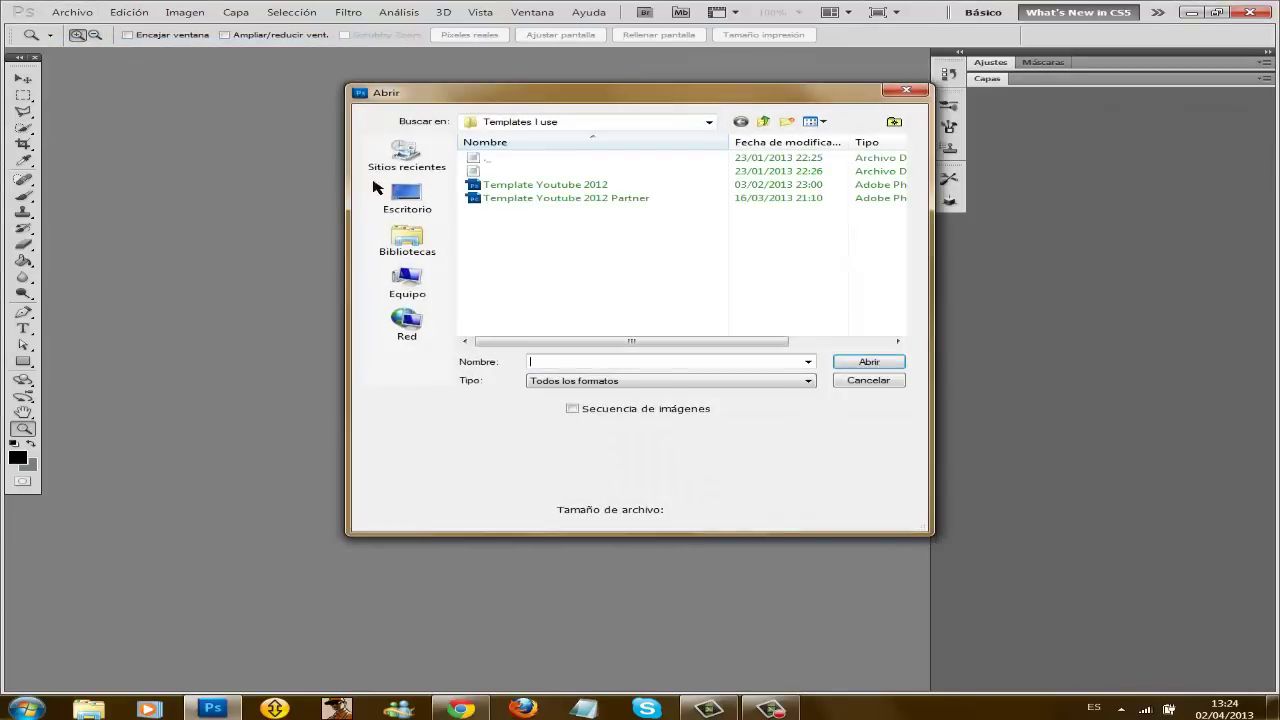
{"action": "left_click", "coordinate": [412, 204]}
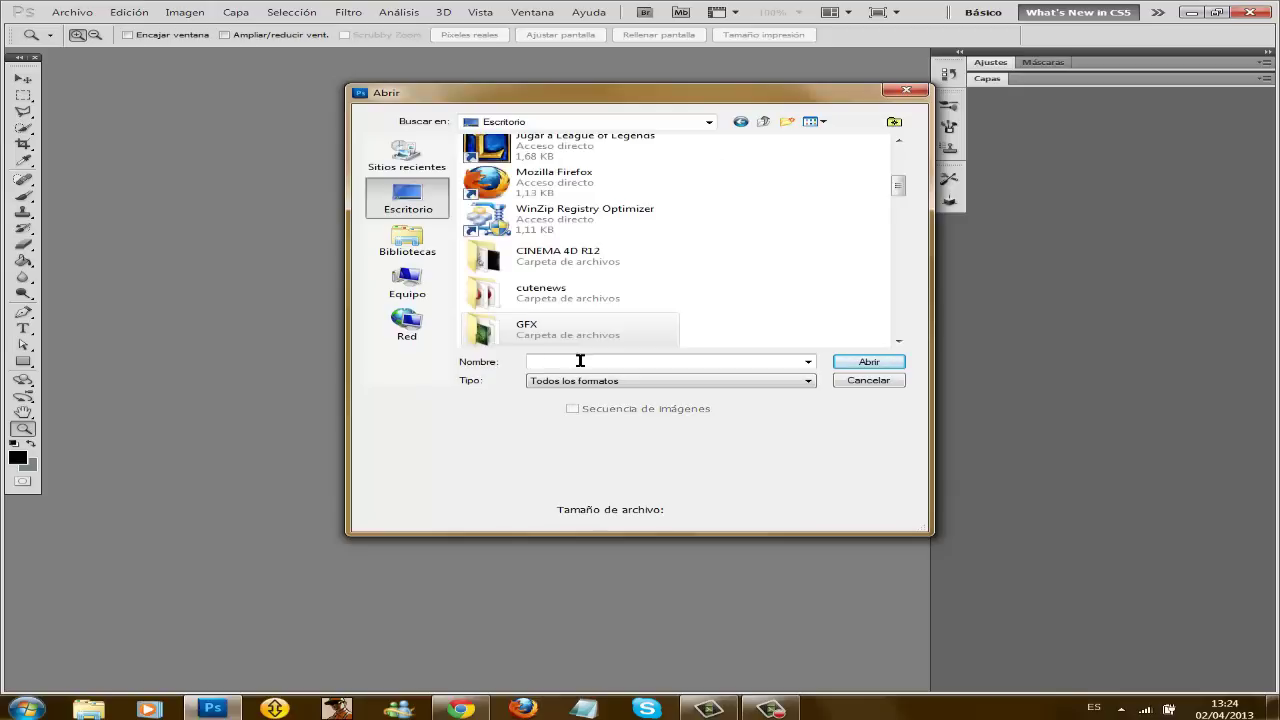
{"action": "type", "text": "face"}
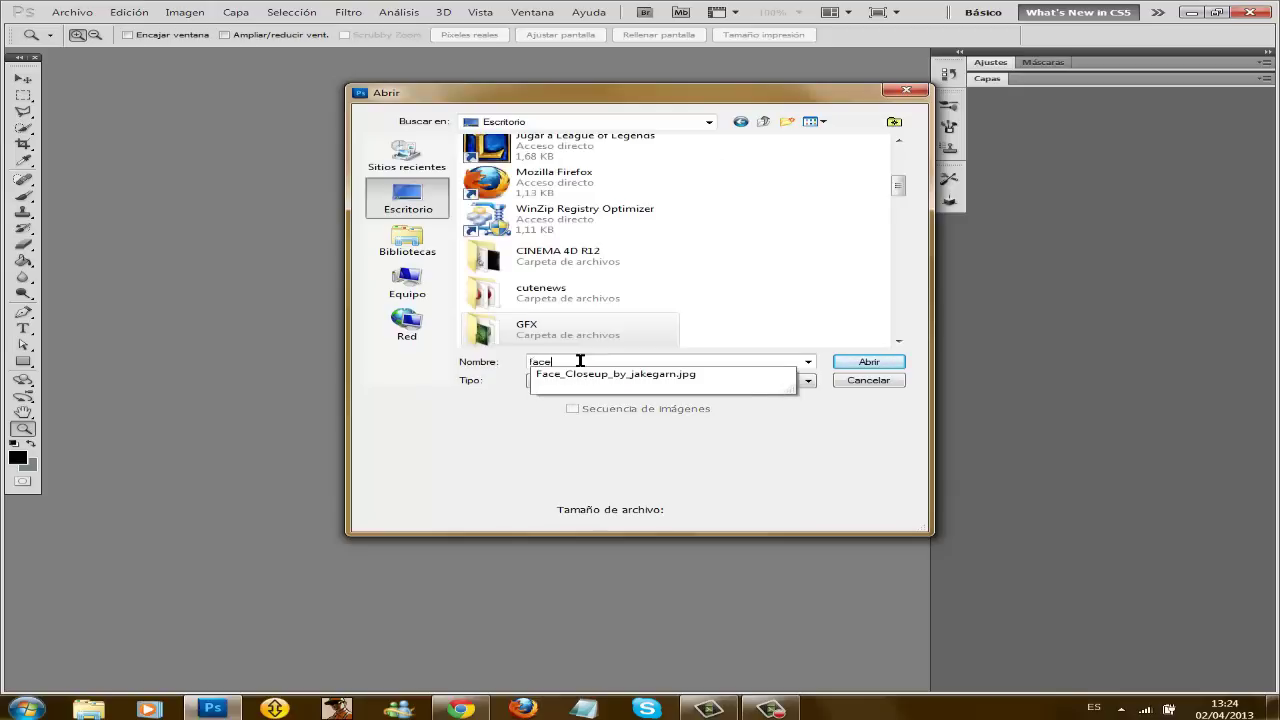
{"action": "left_click", "coordinate": [703, 374]}
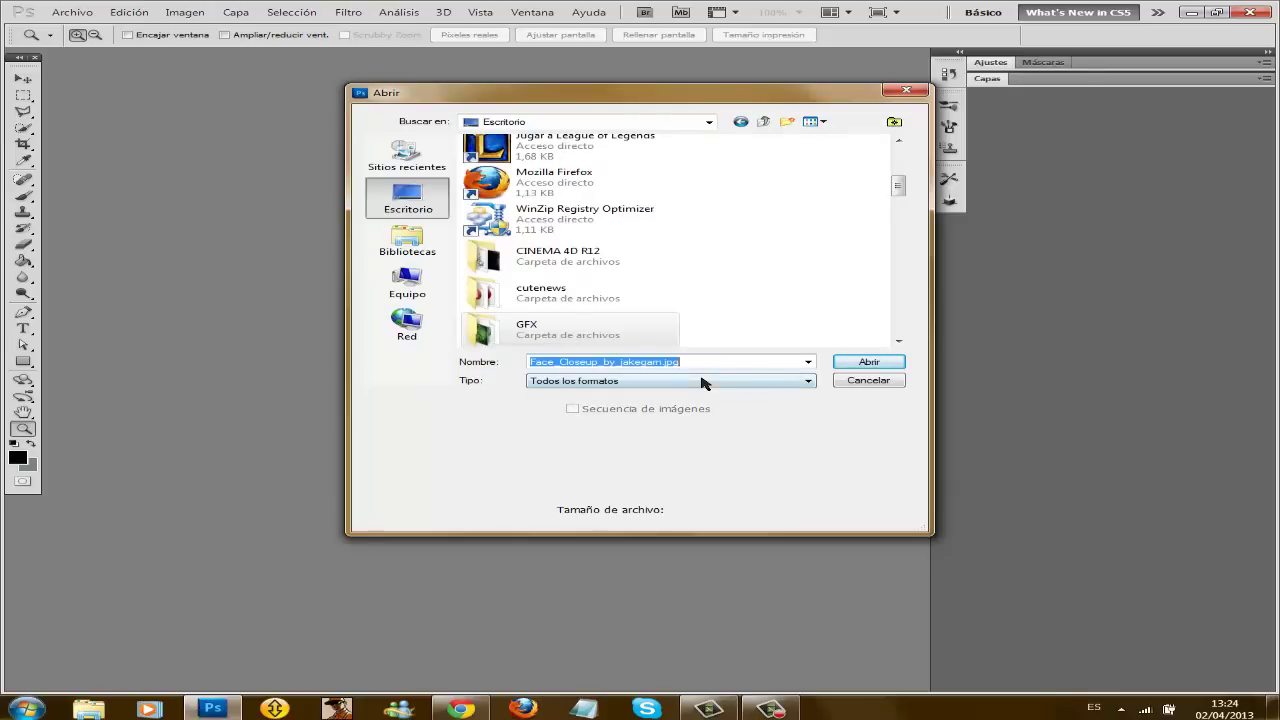
{"action": "left_click", "coordinate": [840, 364]}
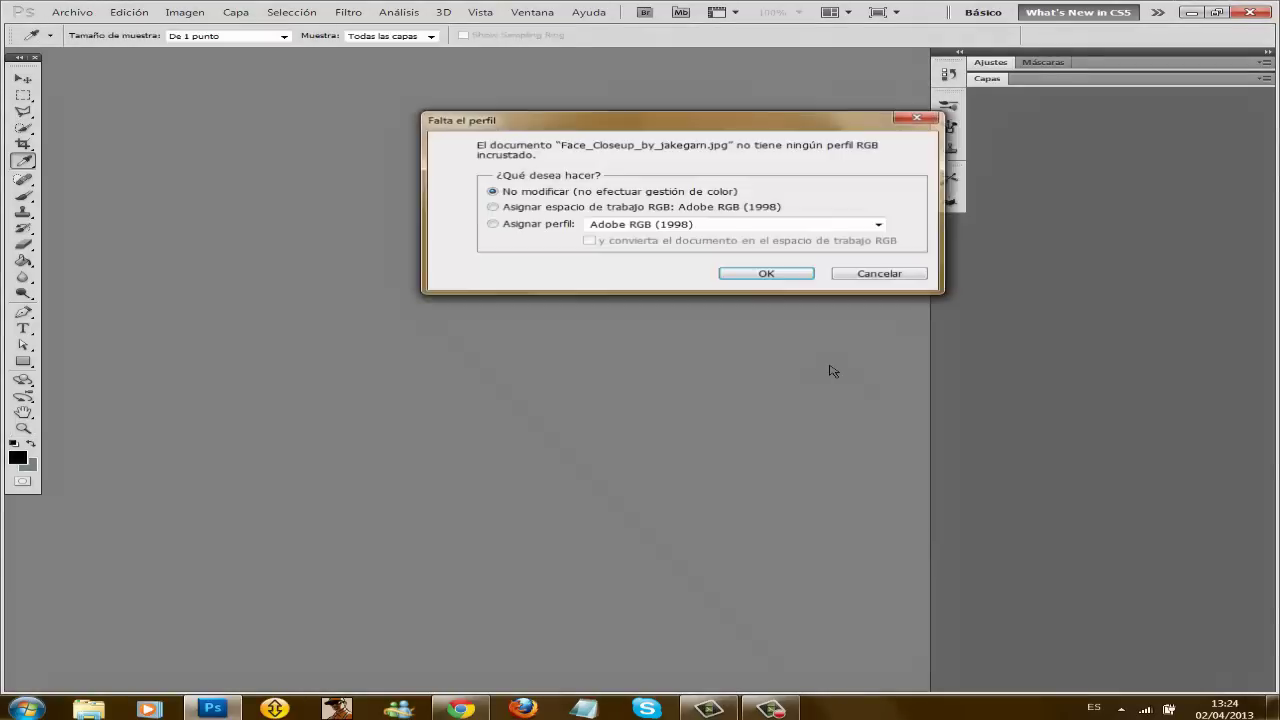
{"action": "left_click", "coordinate": [751, 277]}
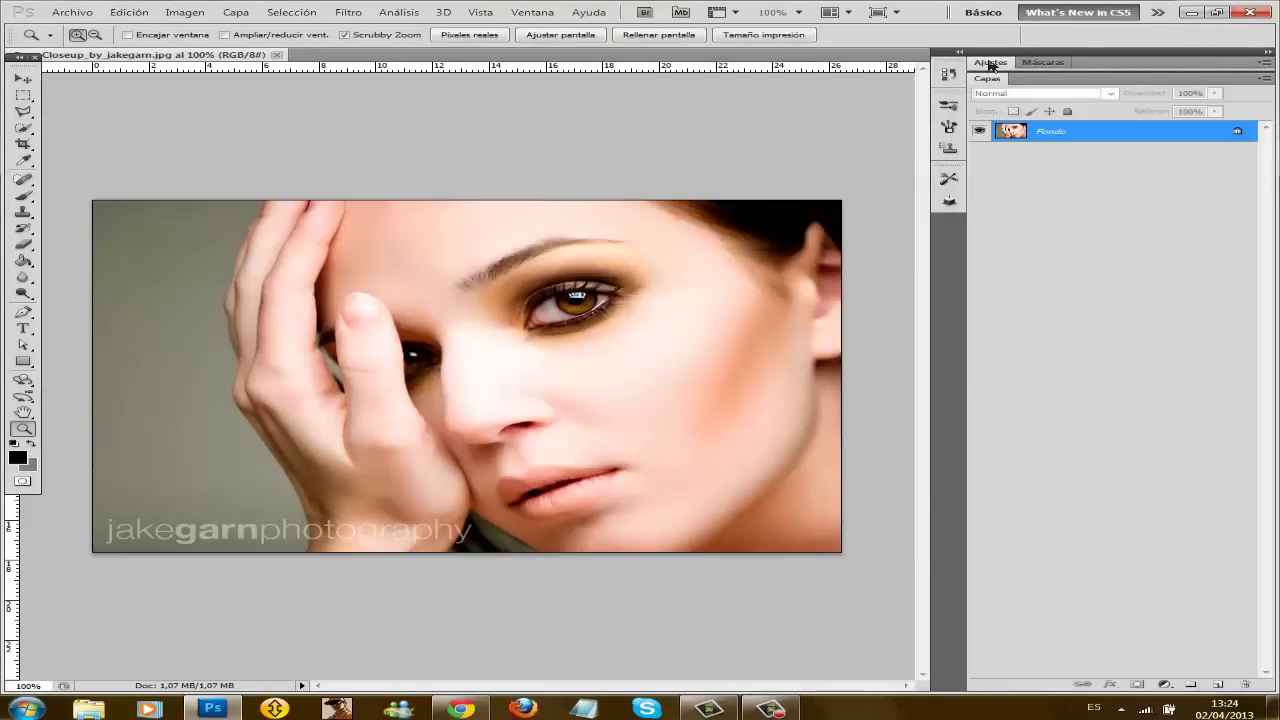
Show the Ajustes panel and duplicate the Fondo layer as Fondo copia
{"action": "left_click", "coordinate": [990, 63]}
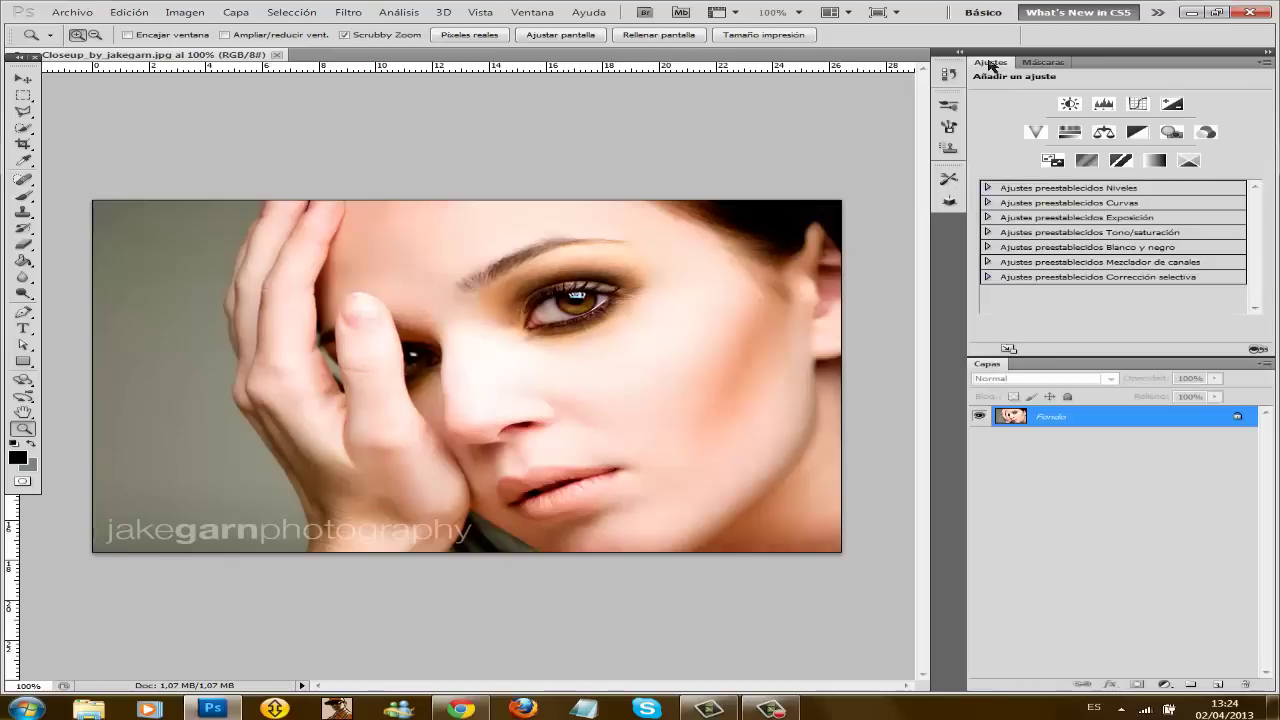
{"action": "right_click", "coordinate": [1062, 418]}
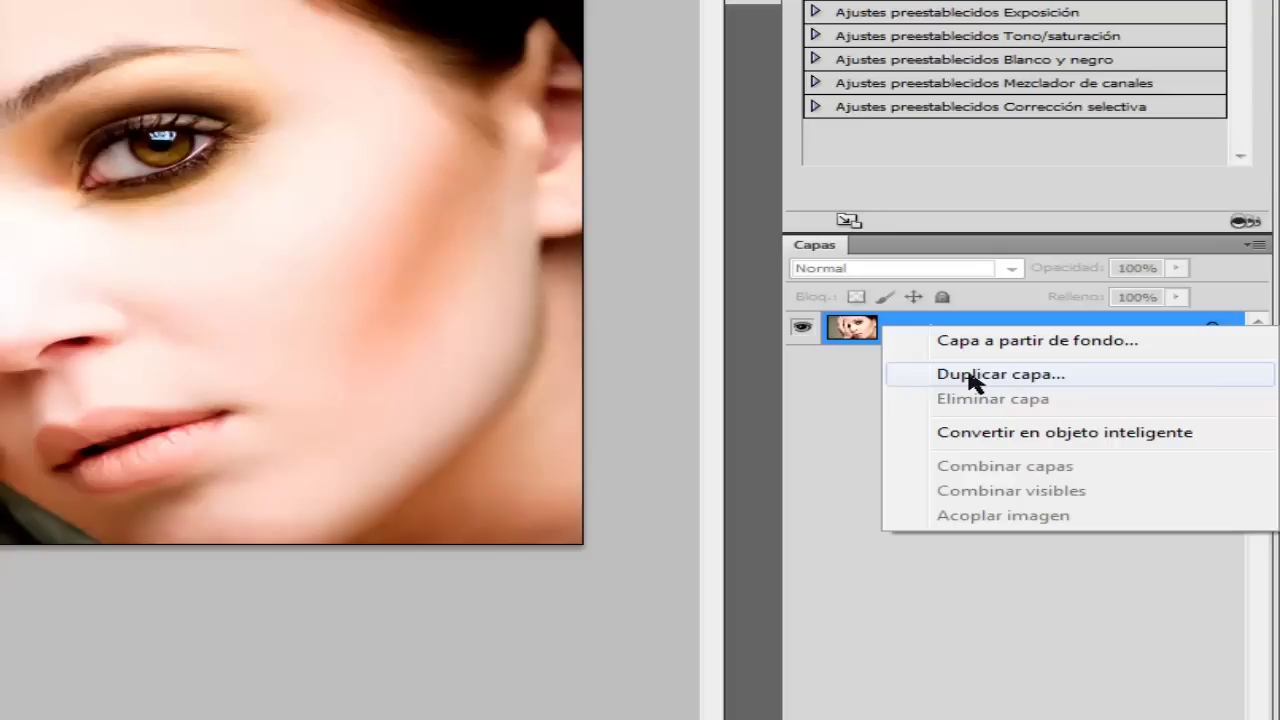
{"action": "left_click", "coordinate": [968, 374]}
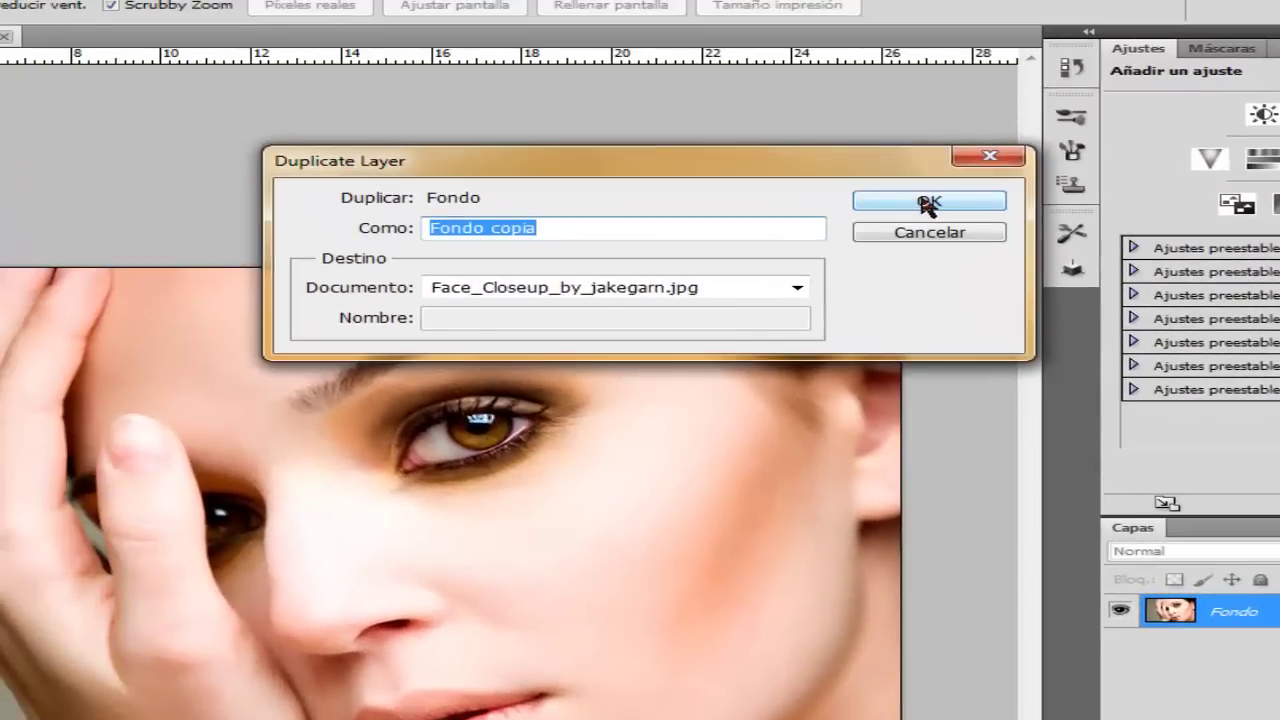
{"action": "left_click", "coordinate": [928, 203]}
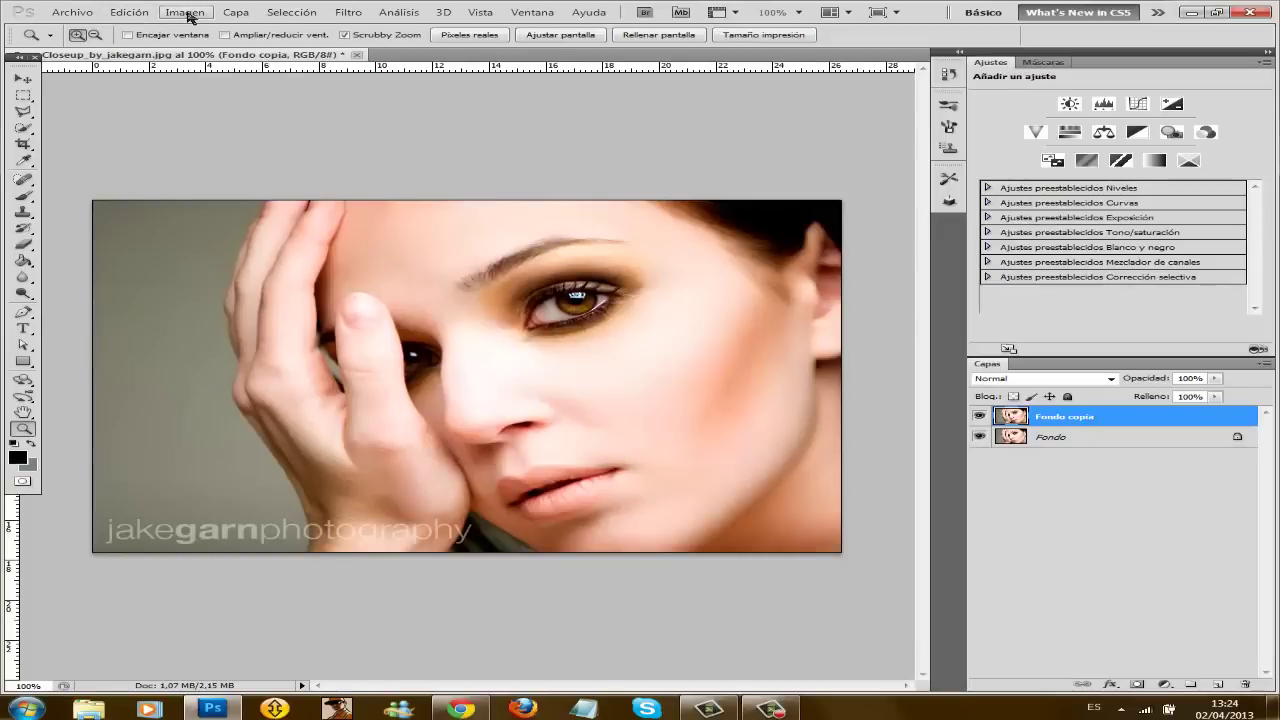
Desaturate the Fondo copia layer with Imagen > Ajustes > Desaturar and select the Move tool
{"action": "left_click", "coordinate": [187, 13]}
{"action": "mouse_move", "coordinate": [198, 47]}
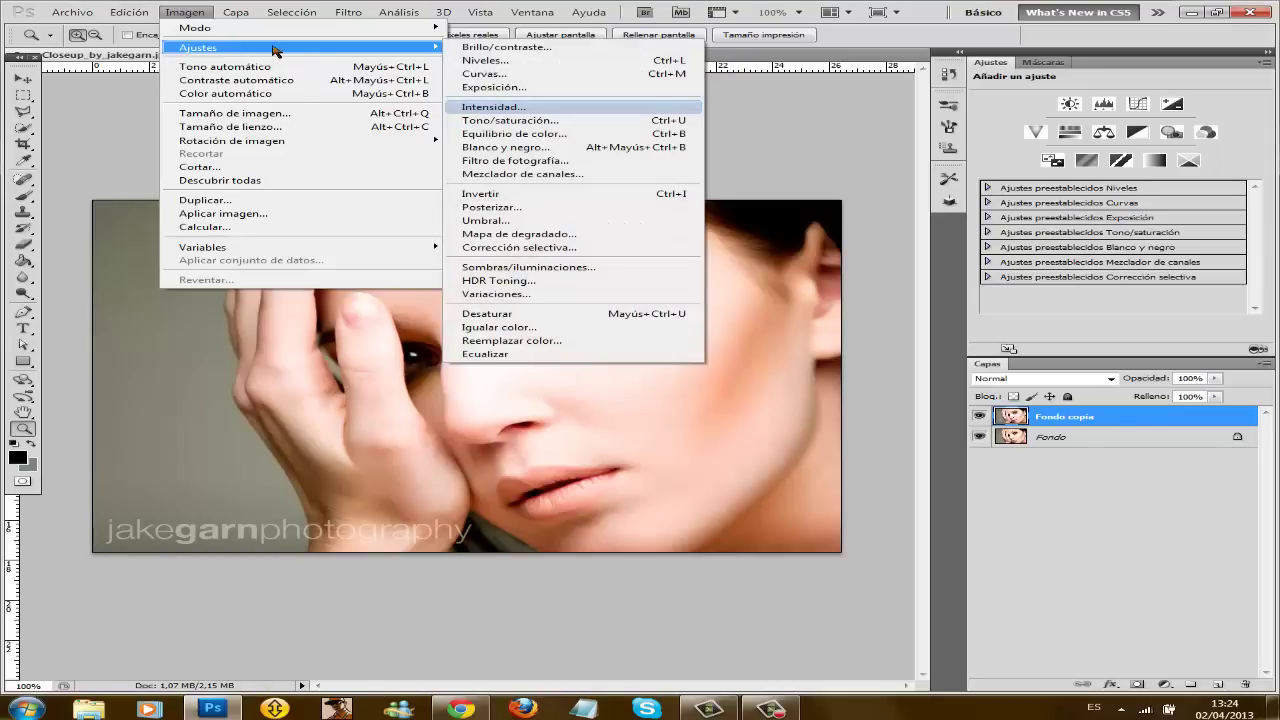
{"action": "left_click", "coordinate": [558, 313]}
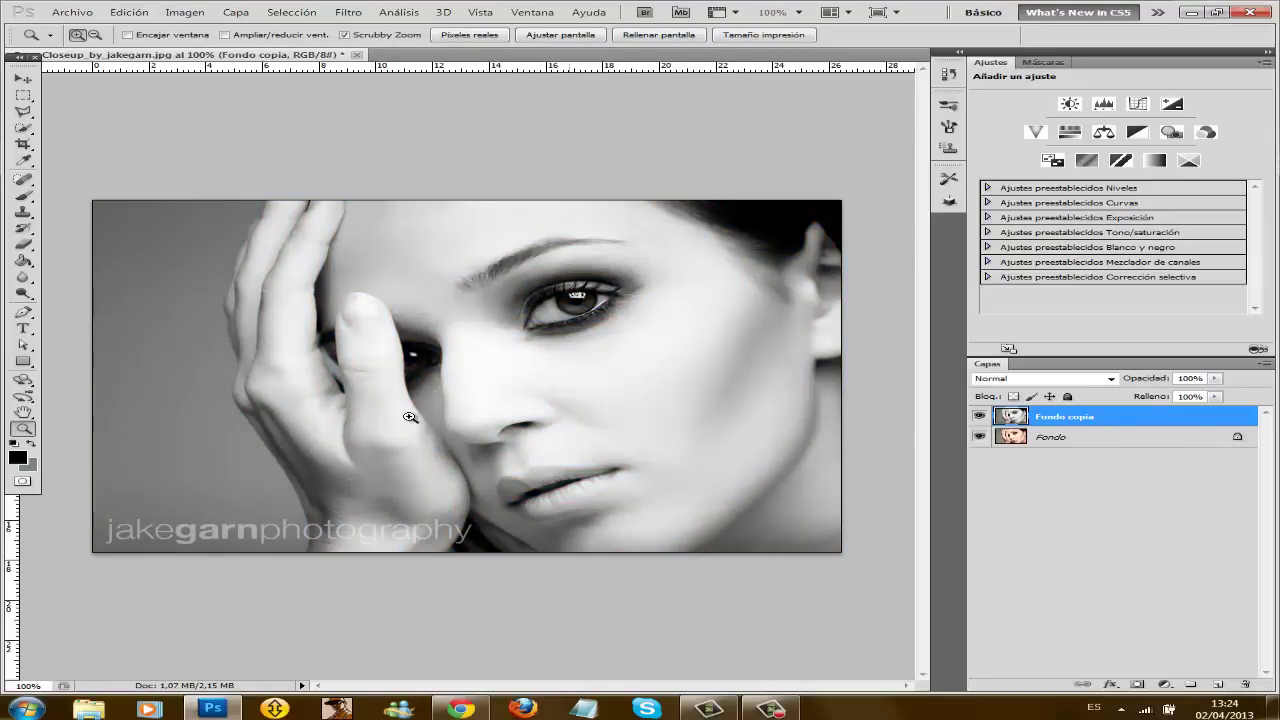
{"action": "left_click", "coordinate": [22, 77]}
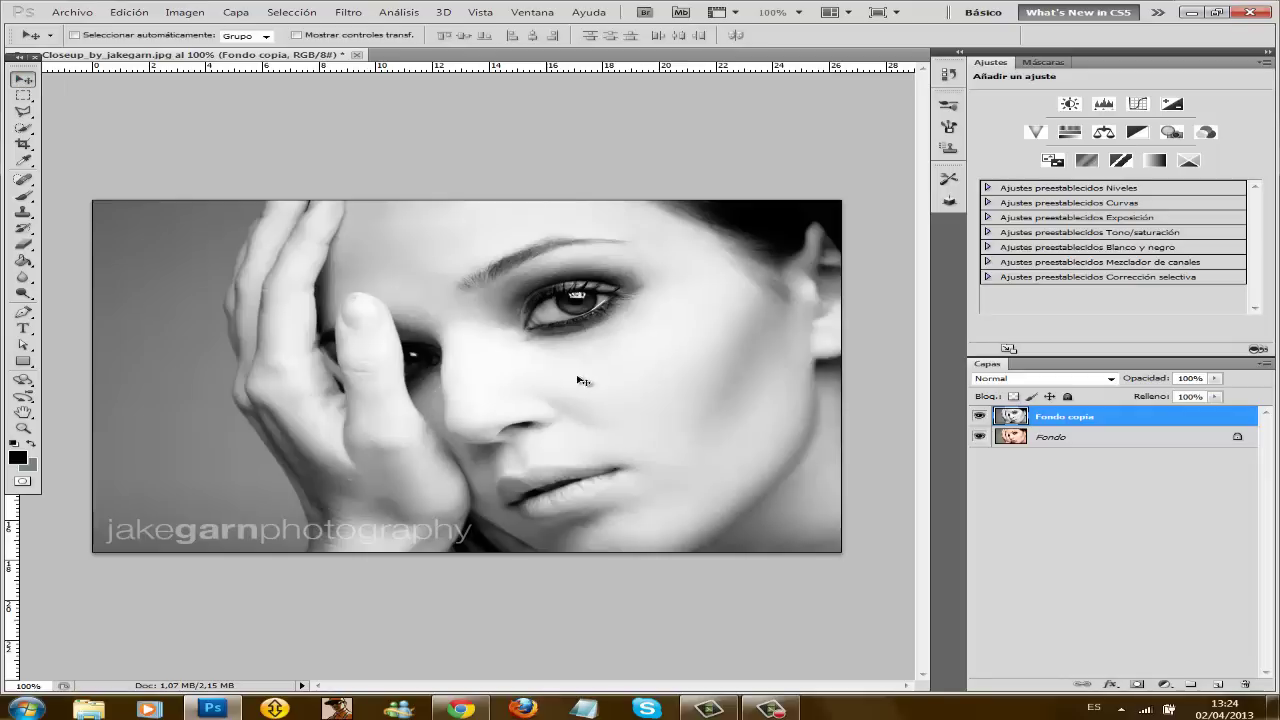
{"action": "left_click", "coordinate": [708, 708]}
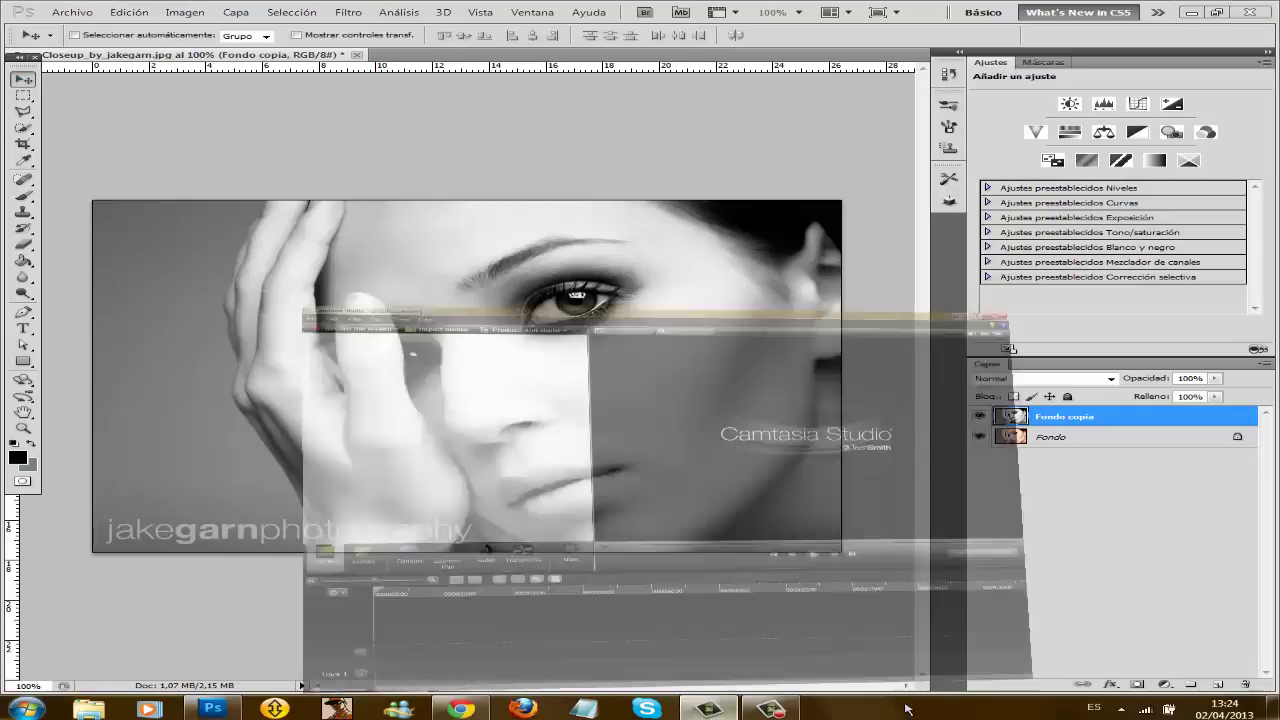
{"action": "left_click", "coordinate": [771, 708]}
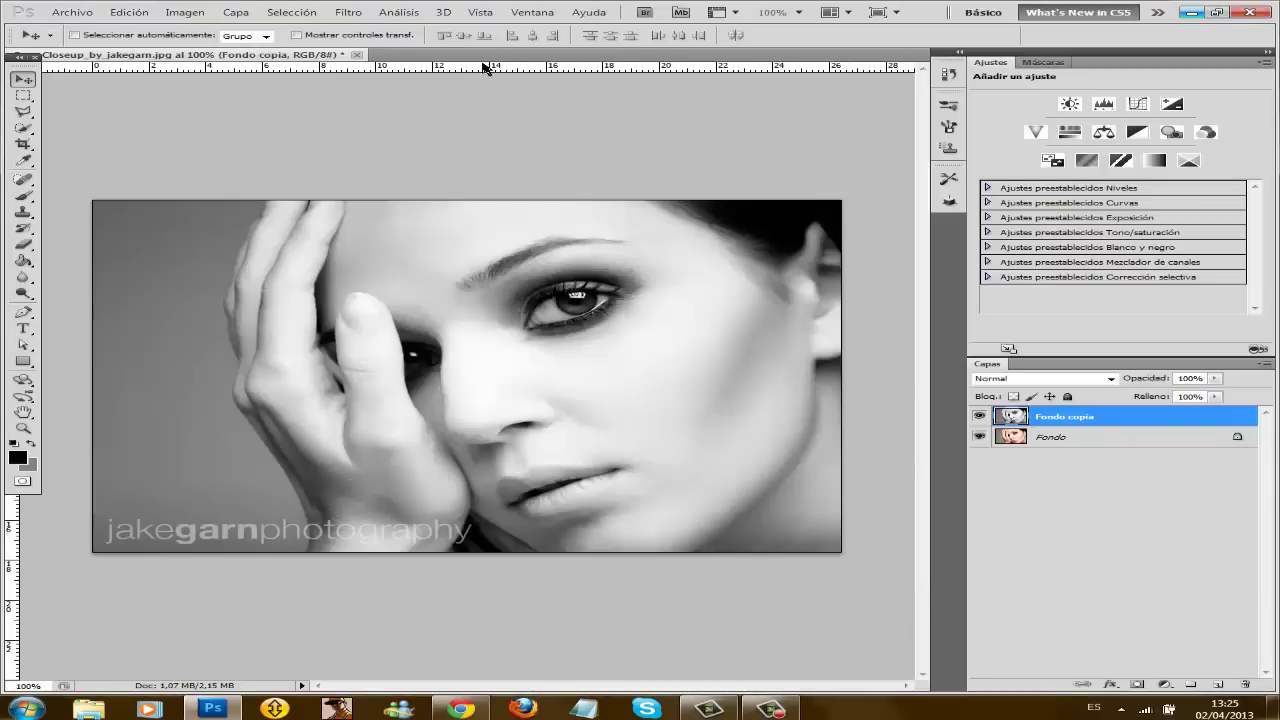
Open Tree_bark_t1__Stock_Texture_by_LemnosExplorer.jpg, leaving it without a colour profile
{"action": "left_click", "coordinate": [71, 12]}
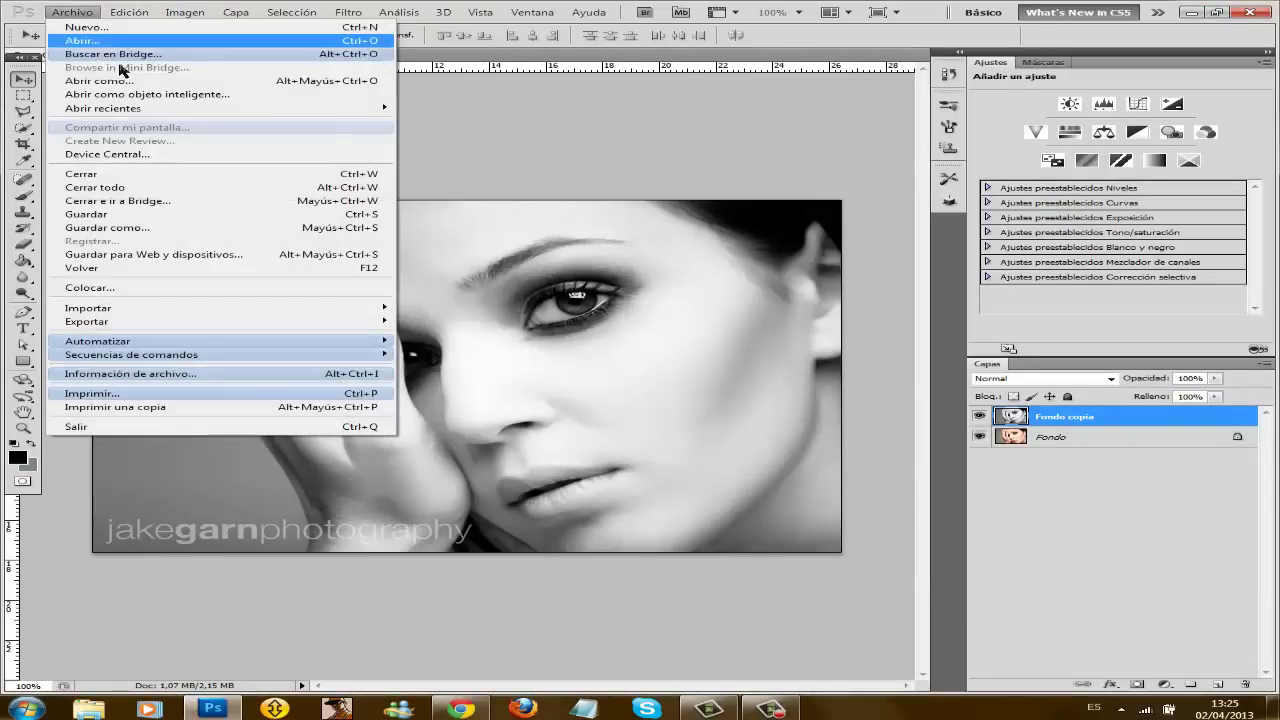
{"action": "left_click", "coordinate": [90, 40]}
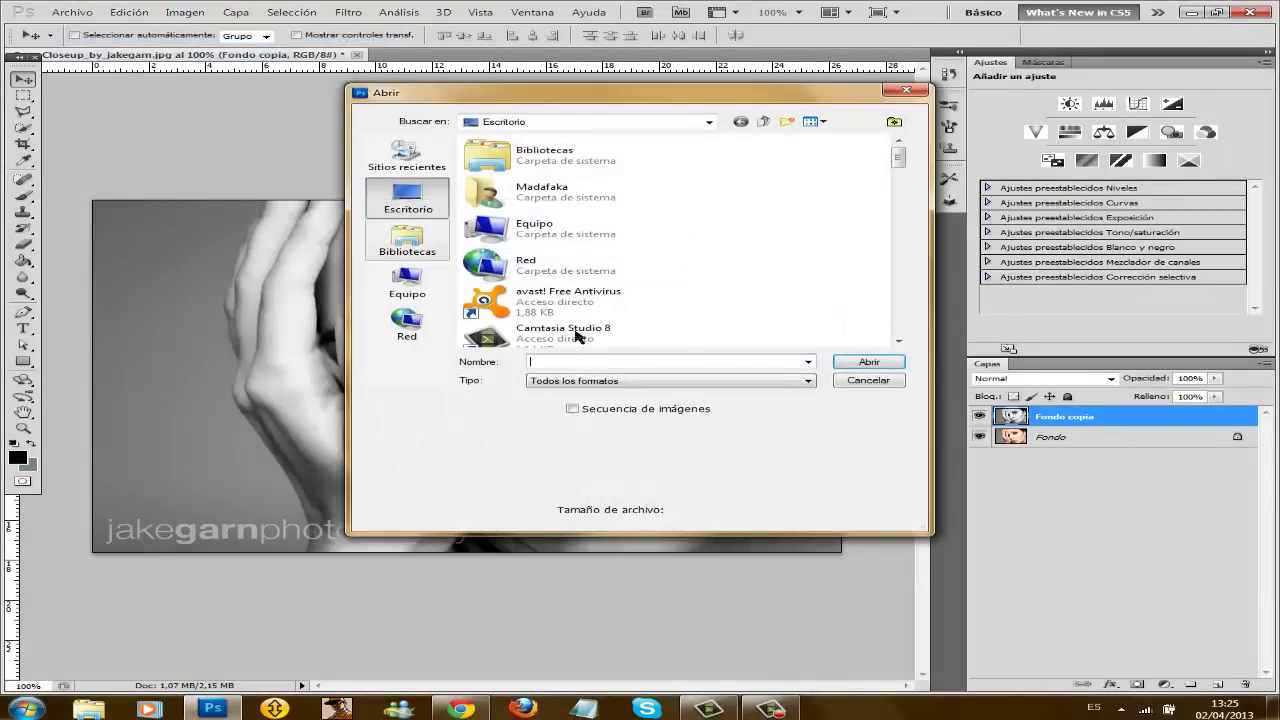
{"action": "type", "text": "tree"}
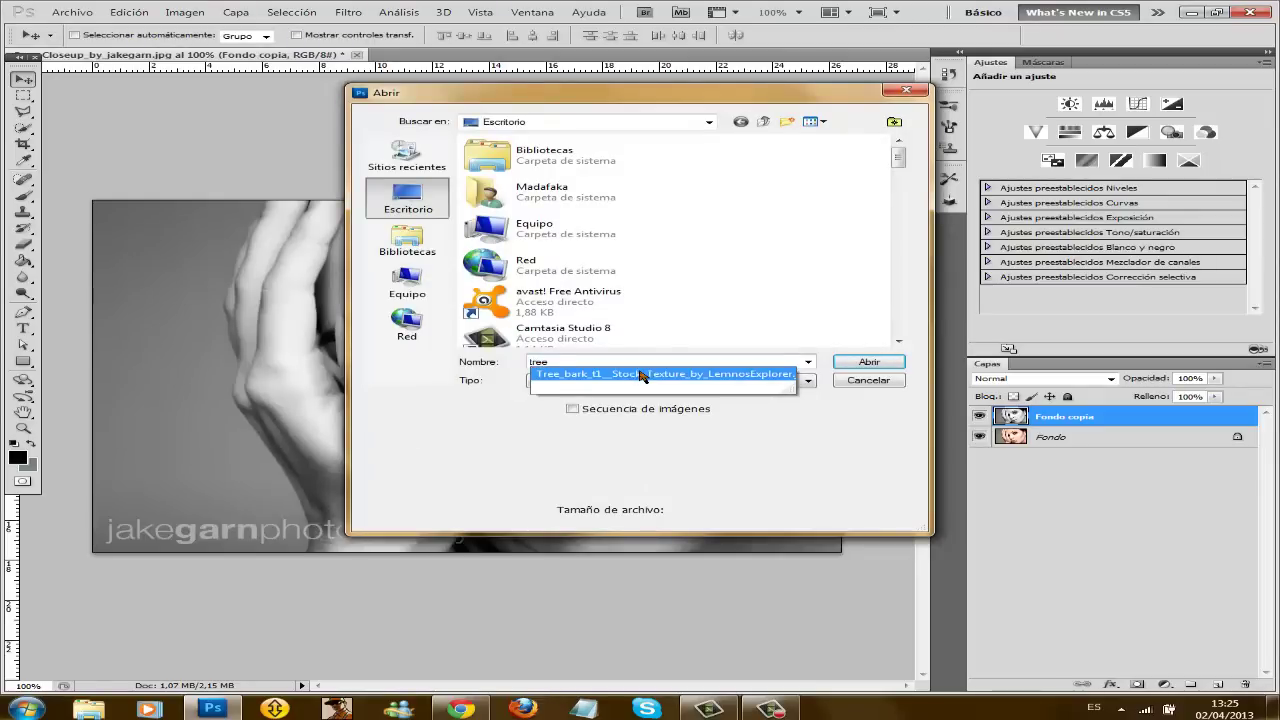
{"action": "left_click", "coordinate": [640, 375]}
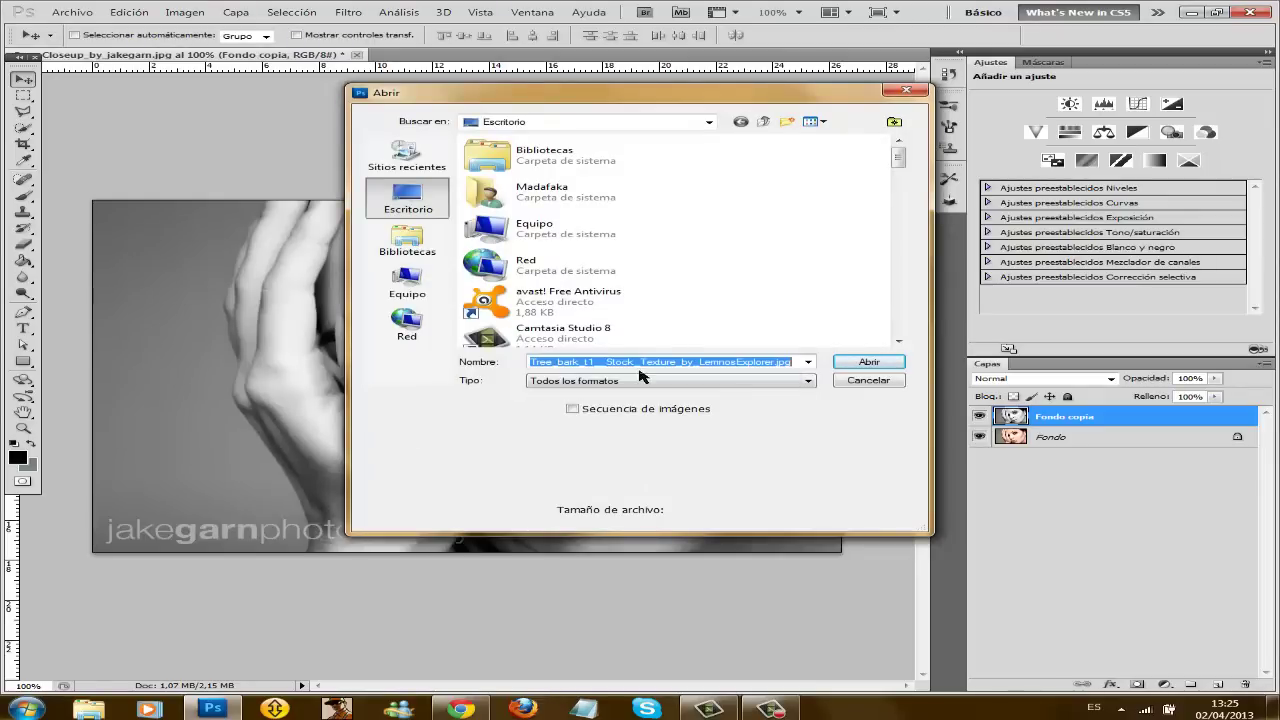
{"action": "left_click", "coordinate": [870, 362]}
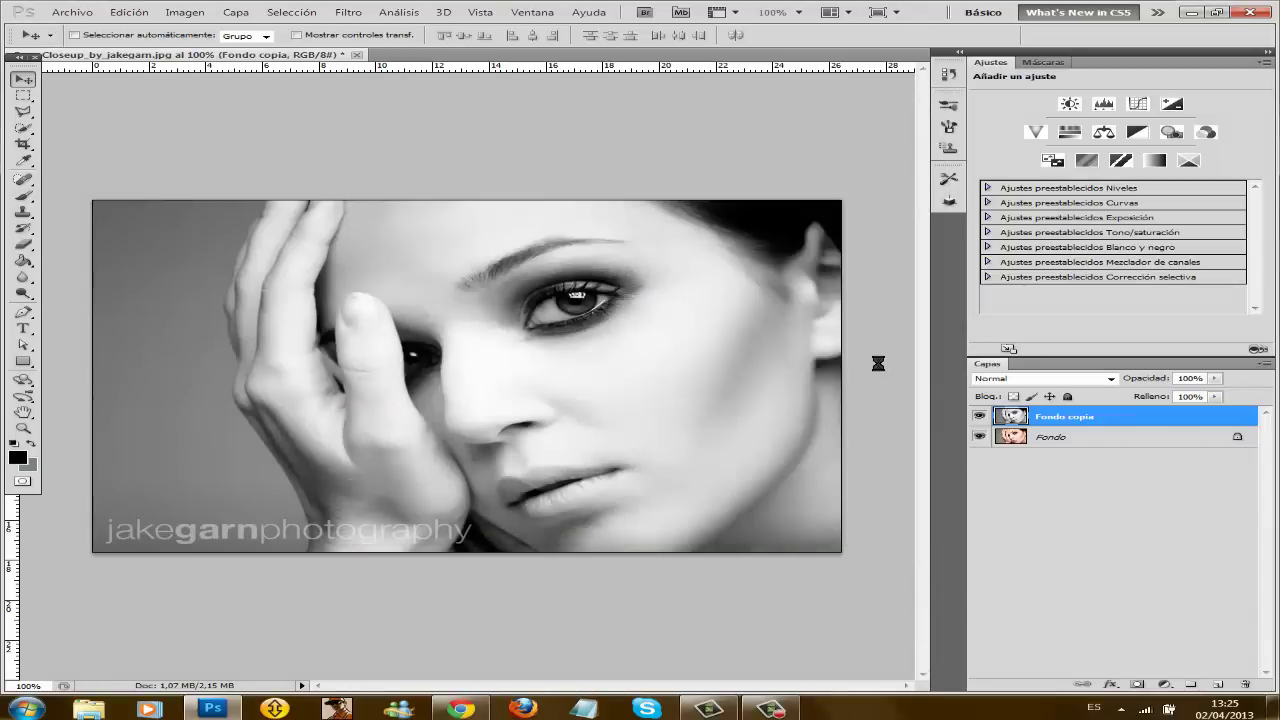
{"action": "key", "text": "i"}
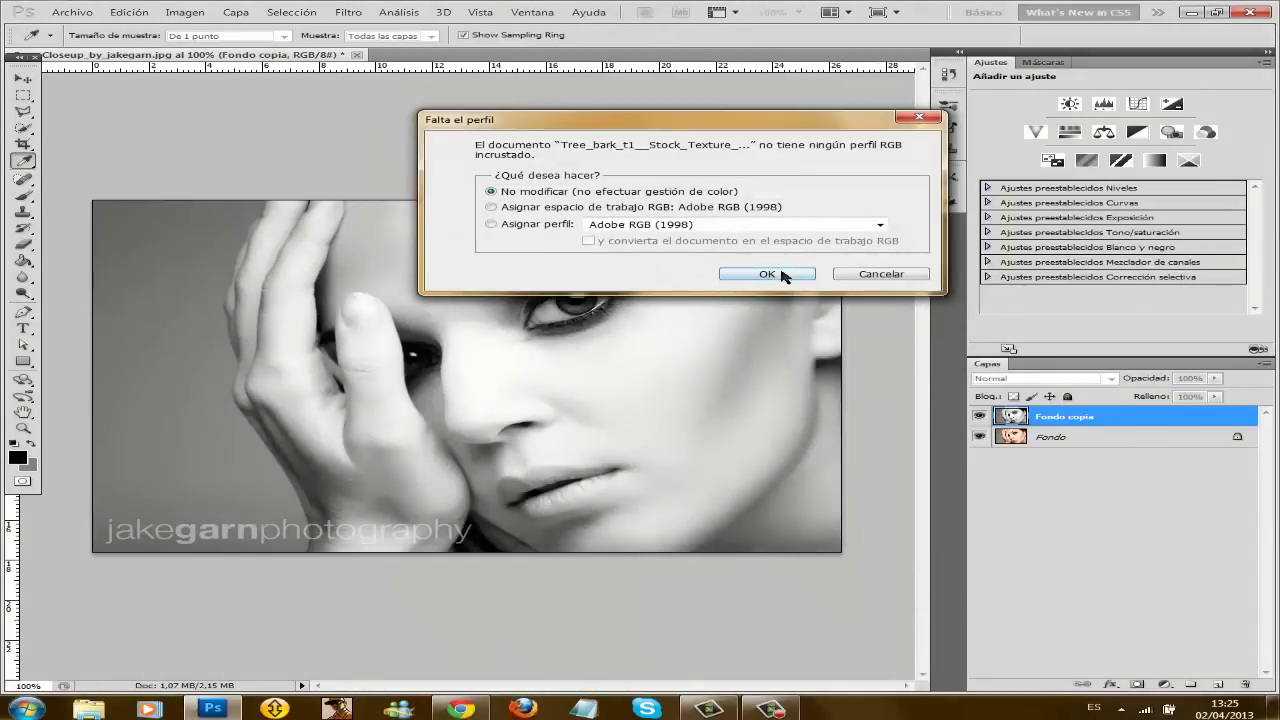
{"action": "left_click", "coordinate": [766, 274]}
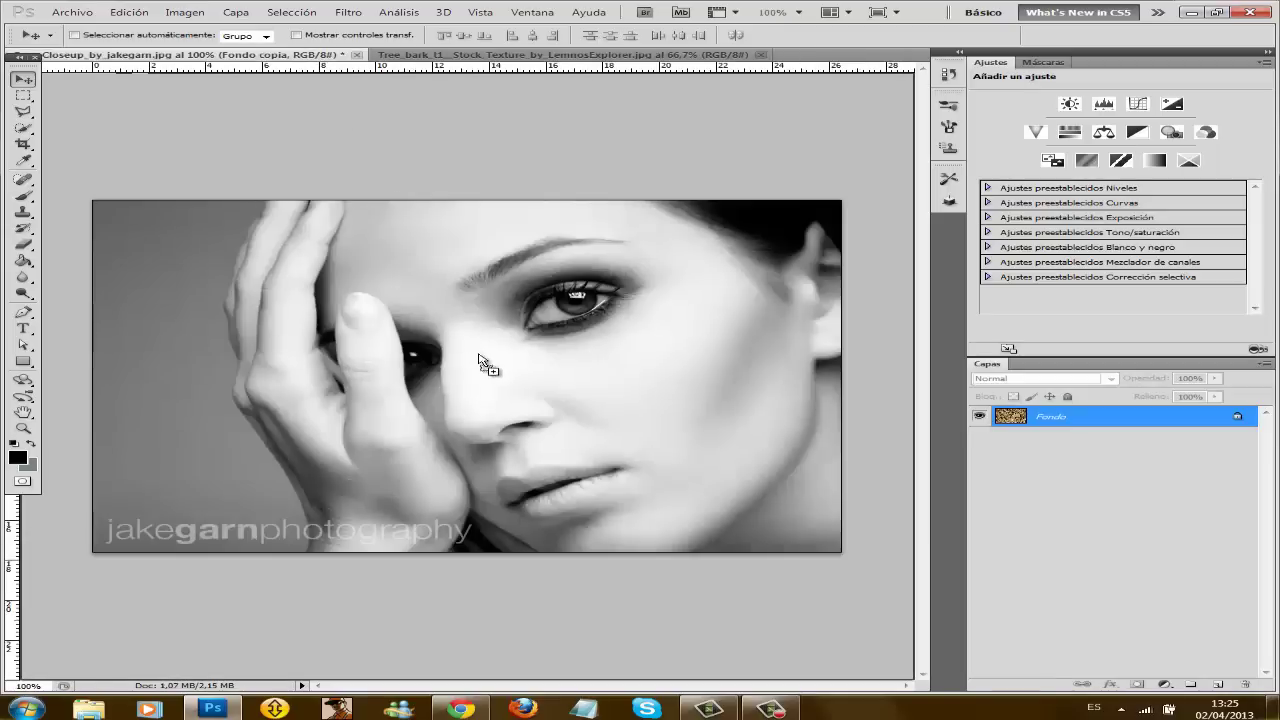
Drag the bark texture onto the portrait as Capa 1 and start Free Transform on it
{"action": "left_click_drag", "start_coordinate": [313, 57], "coordinate": [490, 363]}
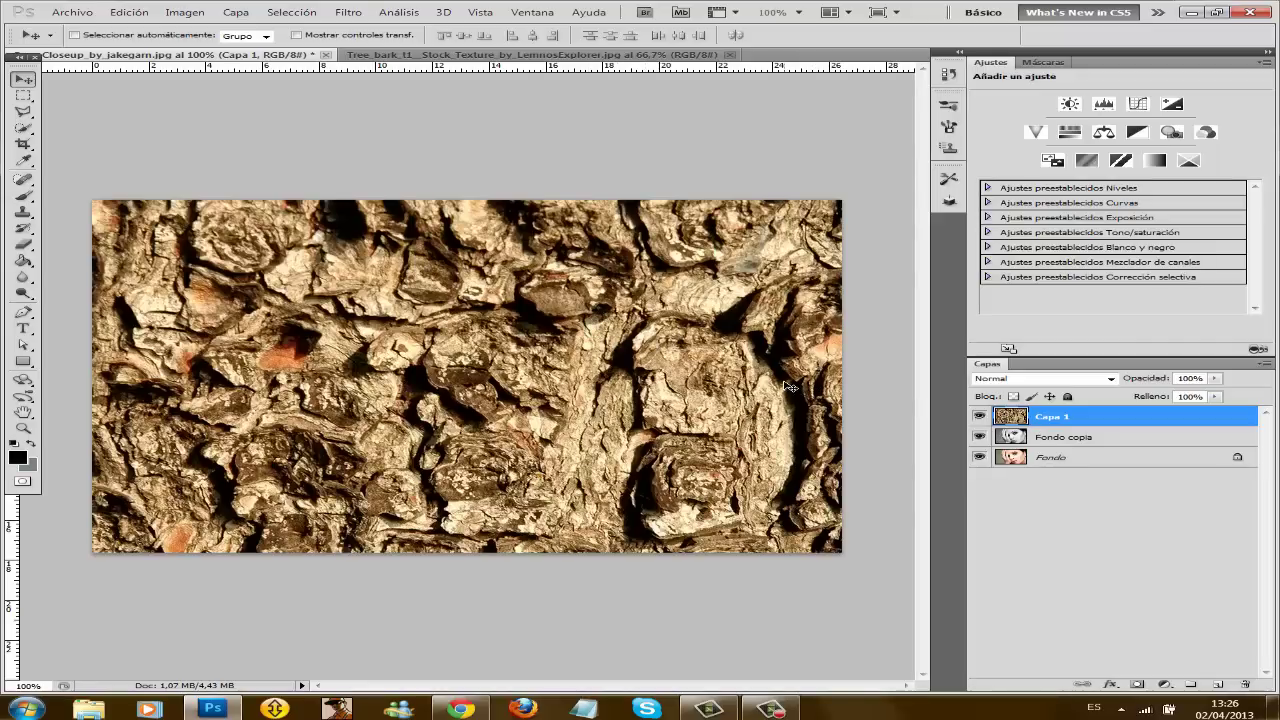
{"action": "key", "text": "ctrl+t"}
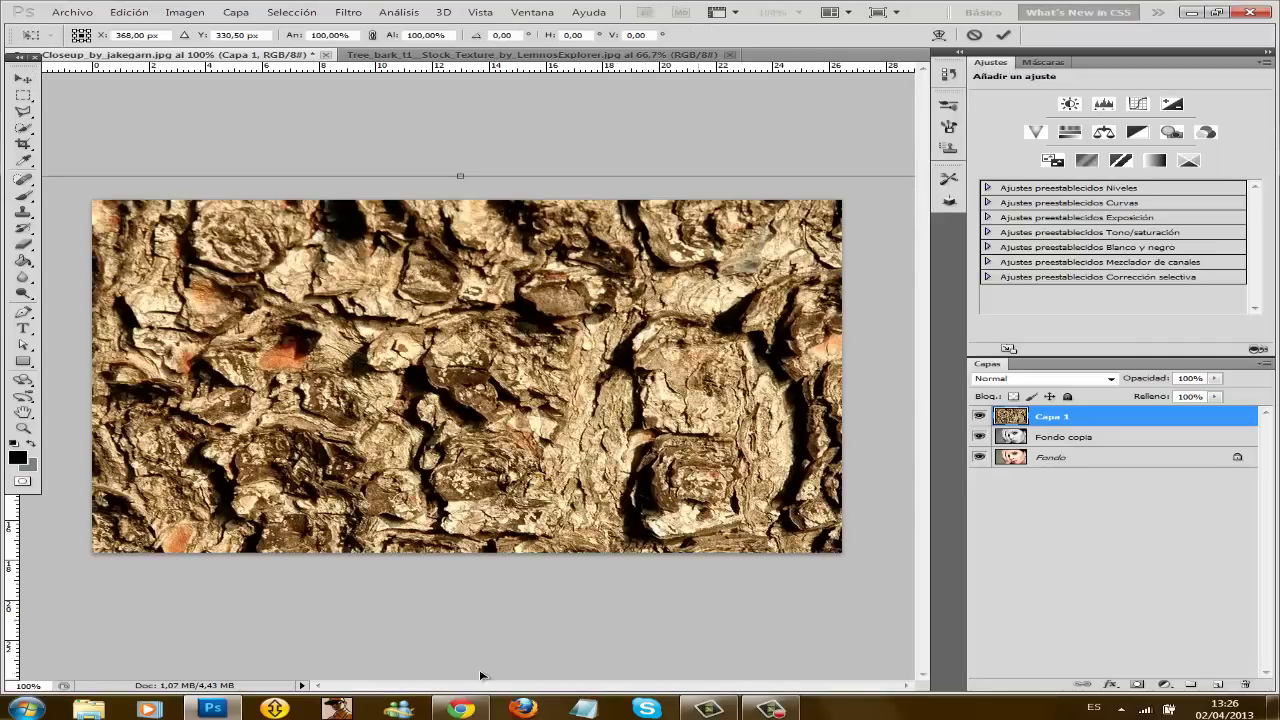
Zoom out and scale Capa 1 to about 68.5% by 72.6% so it fits the canvas
{"action": "left_click", "coordinate": [22, 428]}
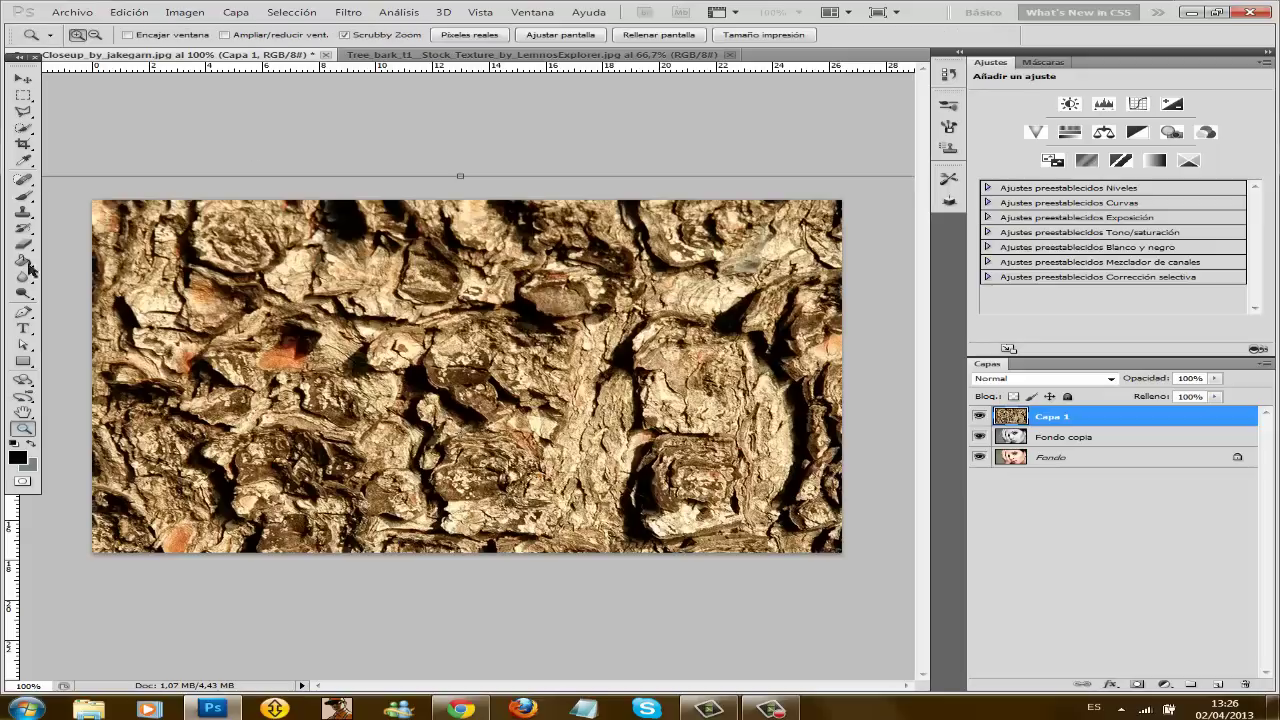
{"action": "left_click", "coordinate": [95, 34]}
{"action": "left_click", "coordinate": [353, 398]}
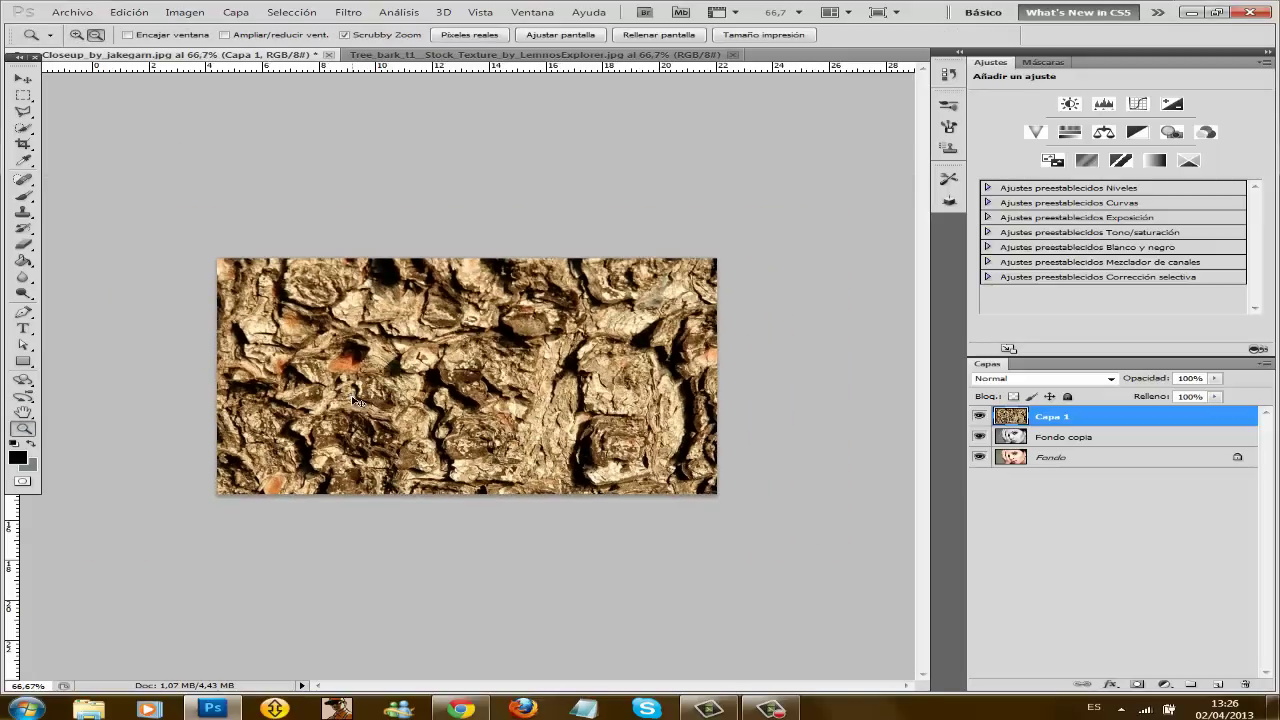
{"action": "key", "text": "ctrl+t"}
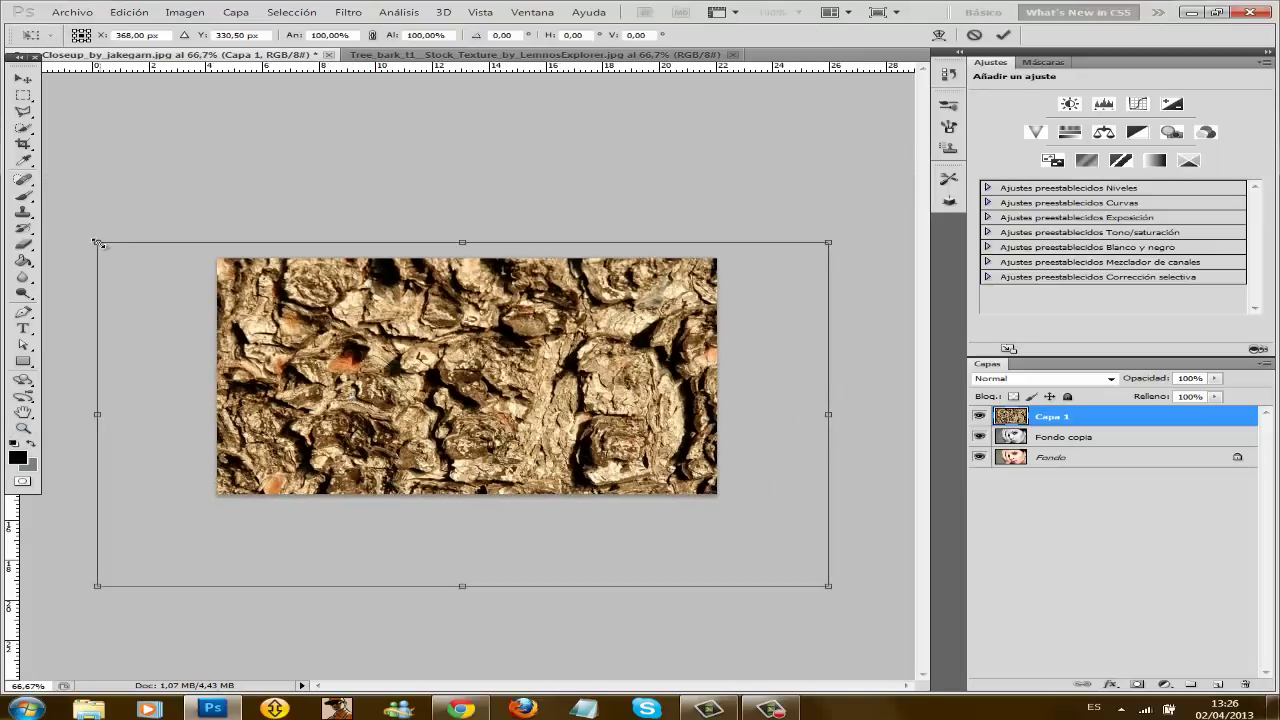
{"action": "mouse_move", "coordinate": [99, 243]}
{"action": "left_mouse_down"}
{"action": "mouse_move", "coordinate": [157, 259]}
{"action": "mouse_move", "coordinate": [130, 256]}
{"action": "left_mouse_up"}
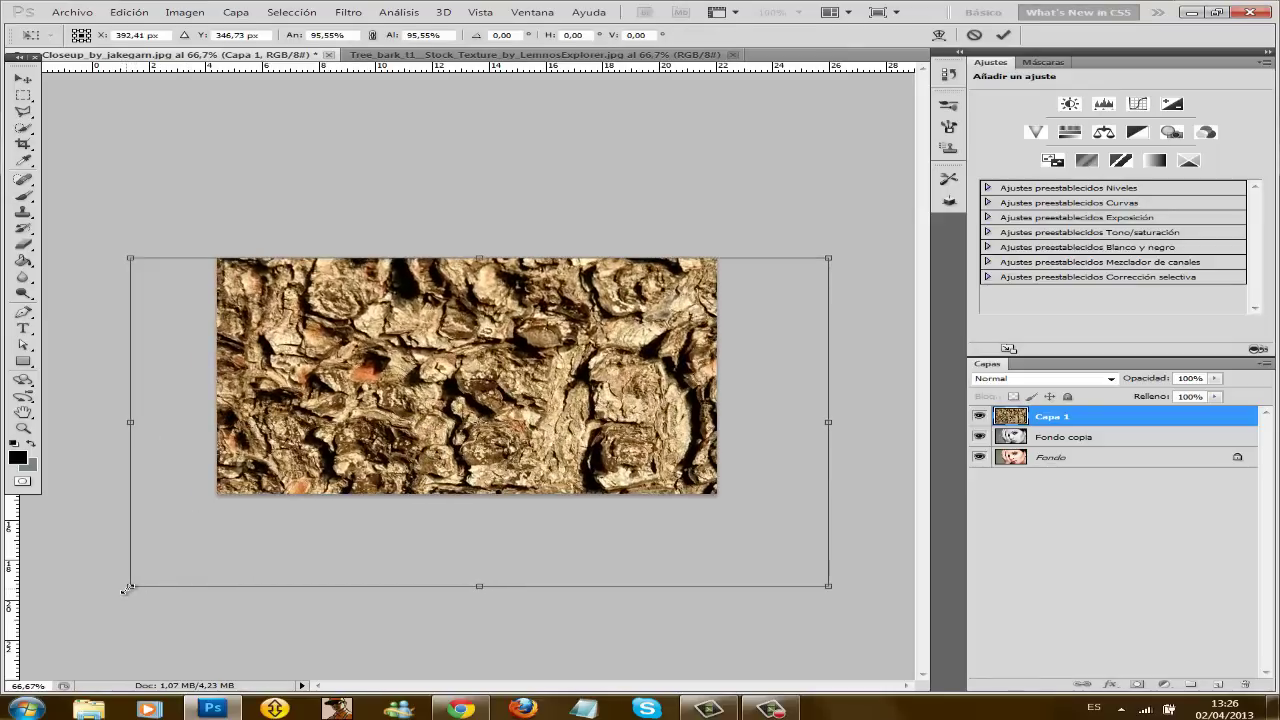
{"action": "left_click_drag", "start_coordinate": [129, 588], "coordinate": [170, 500]}
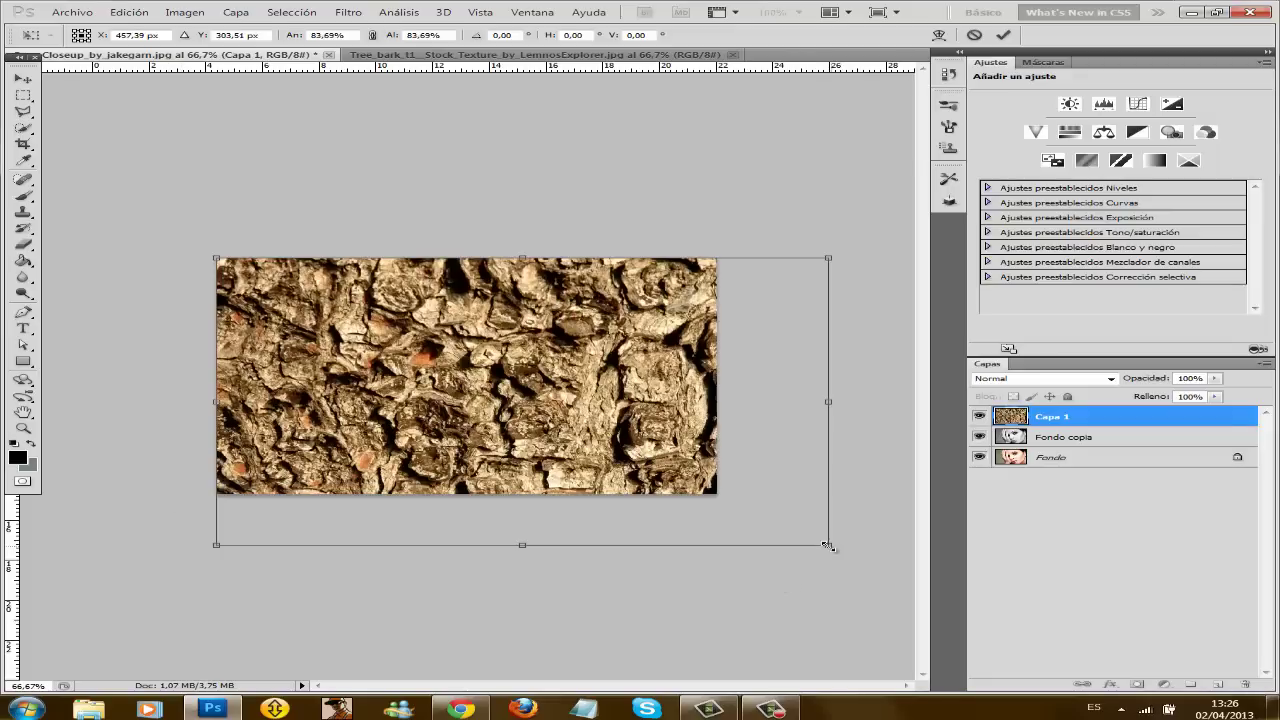
{"action": "left_click_drag", "start_coordinate": [826, 545], "coordinate": [705, 500]}
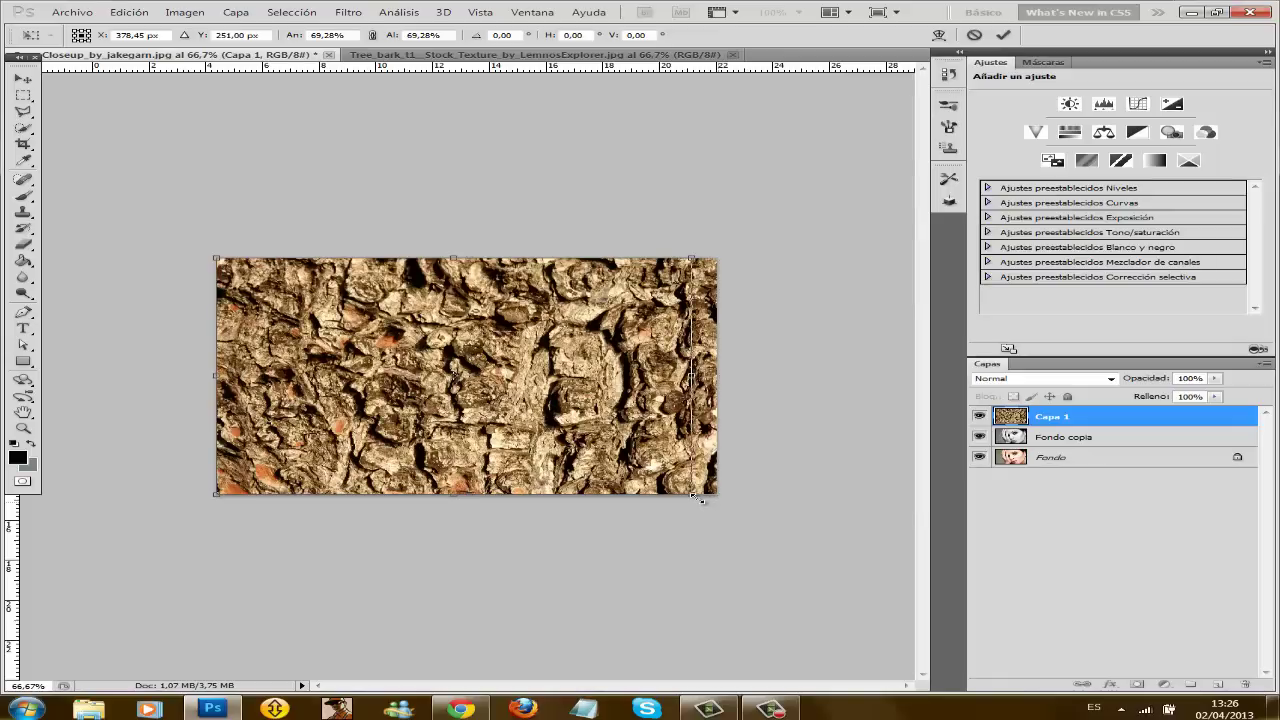
{"action": "left_click_drag", "start_coordinate": [697, 498], "coordinate": [697, 497]}
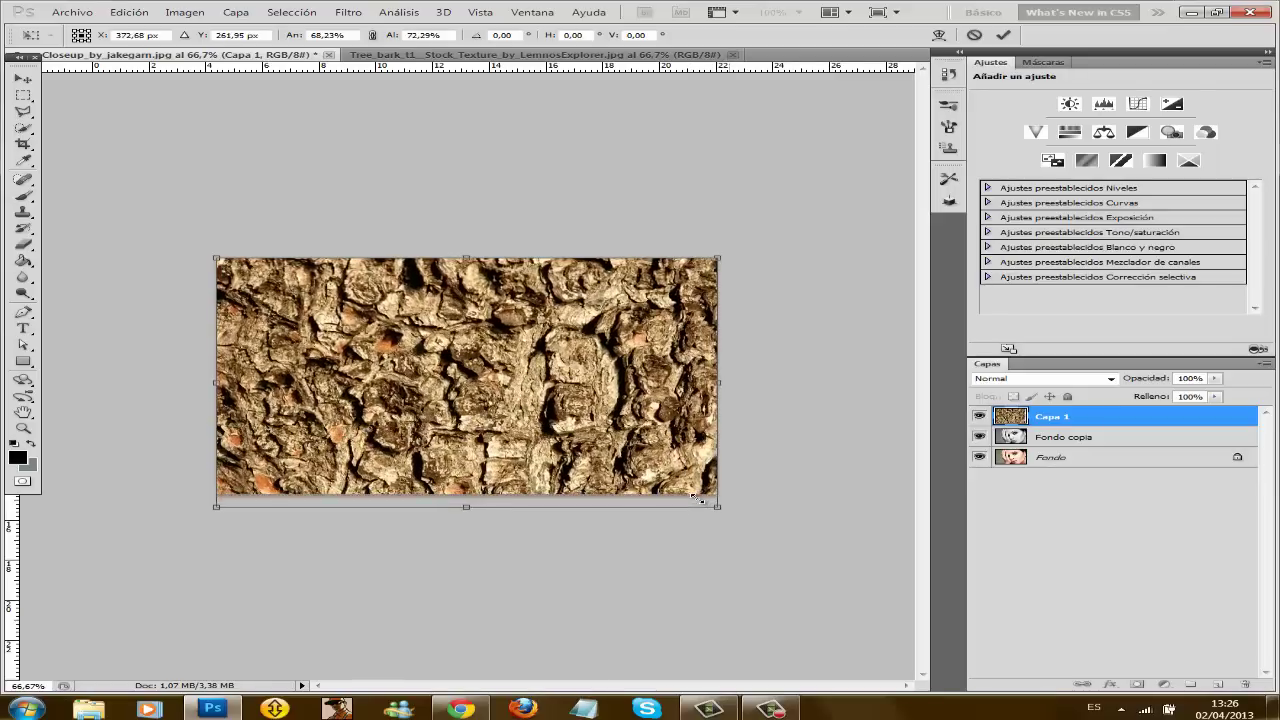
{"action": "key", "text": "v"}
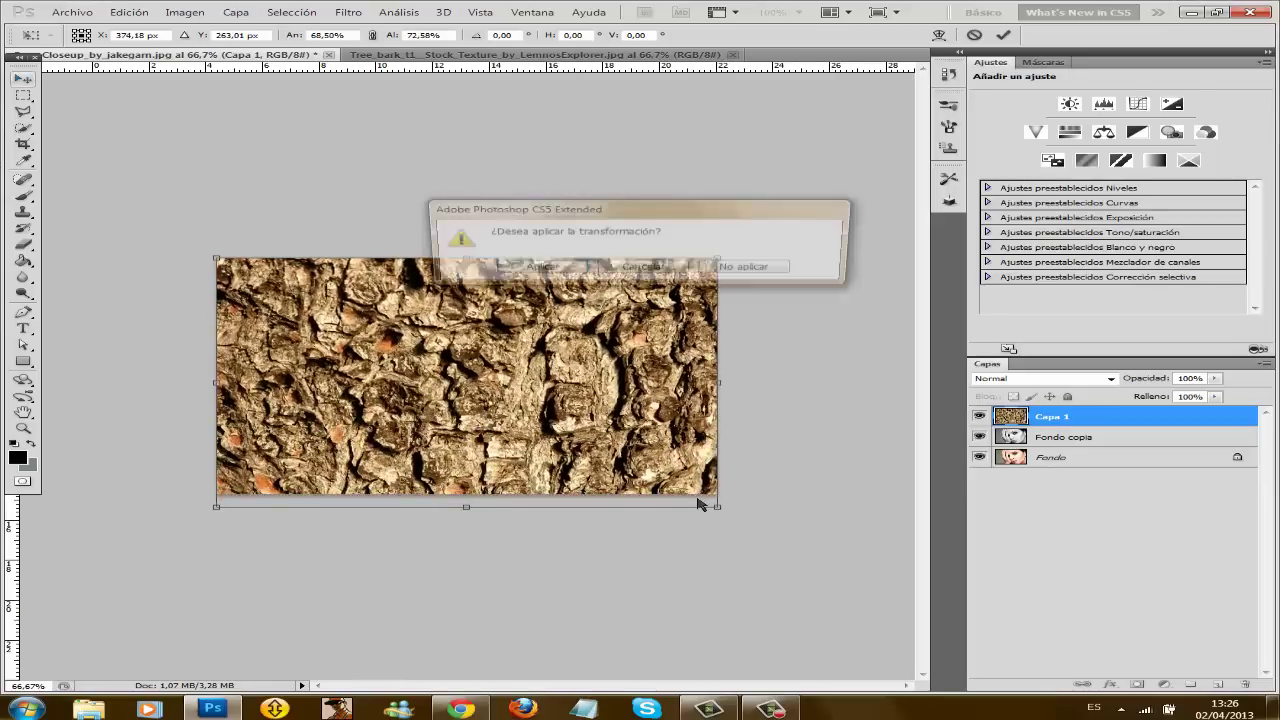
{"action": "key", "text": "Return"}
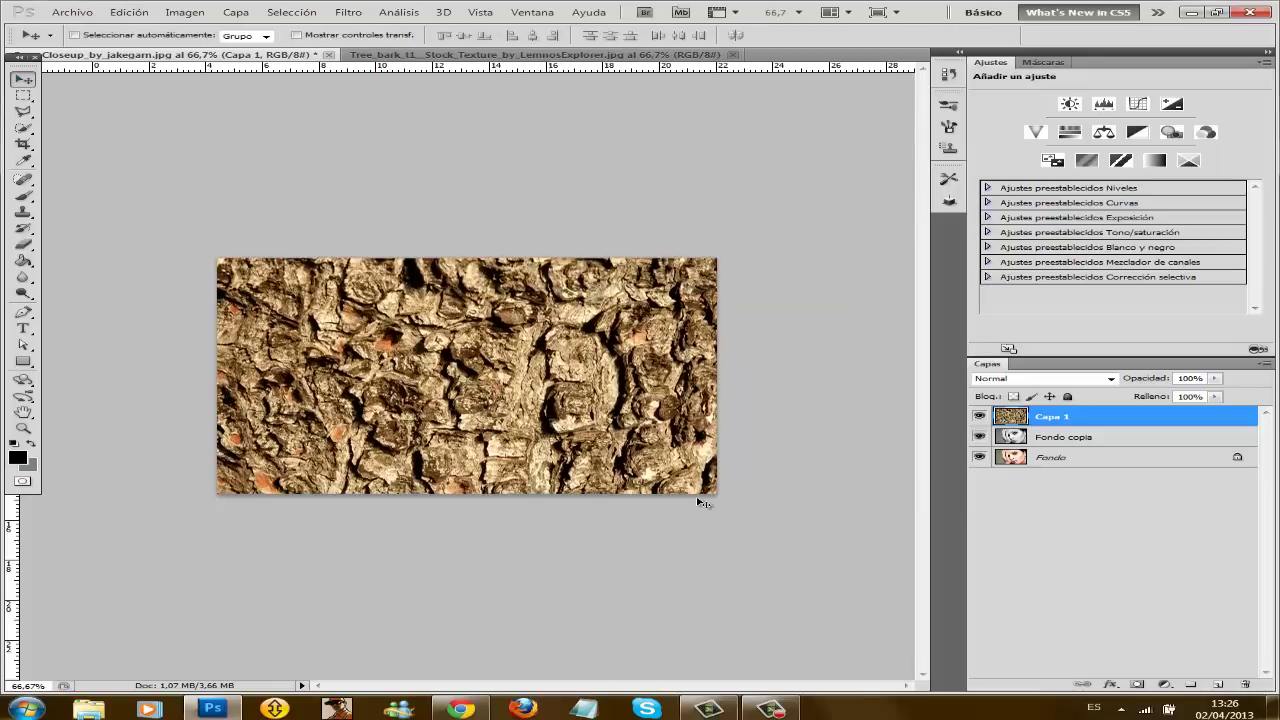
Set Capa 1's blend mode to Subexponer color, then hide the bark layer
{"action": "left_click", "coordinate": [1110, 379]}
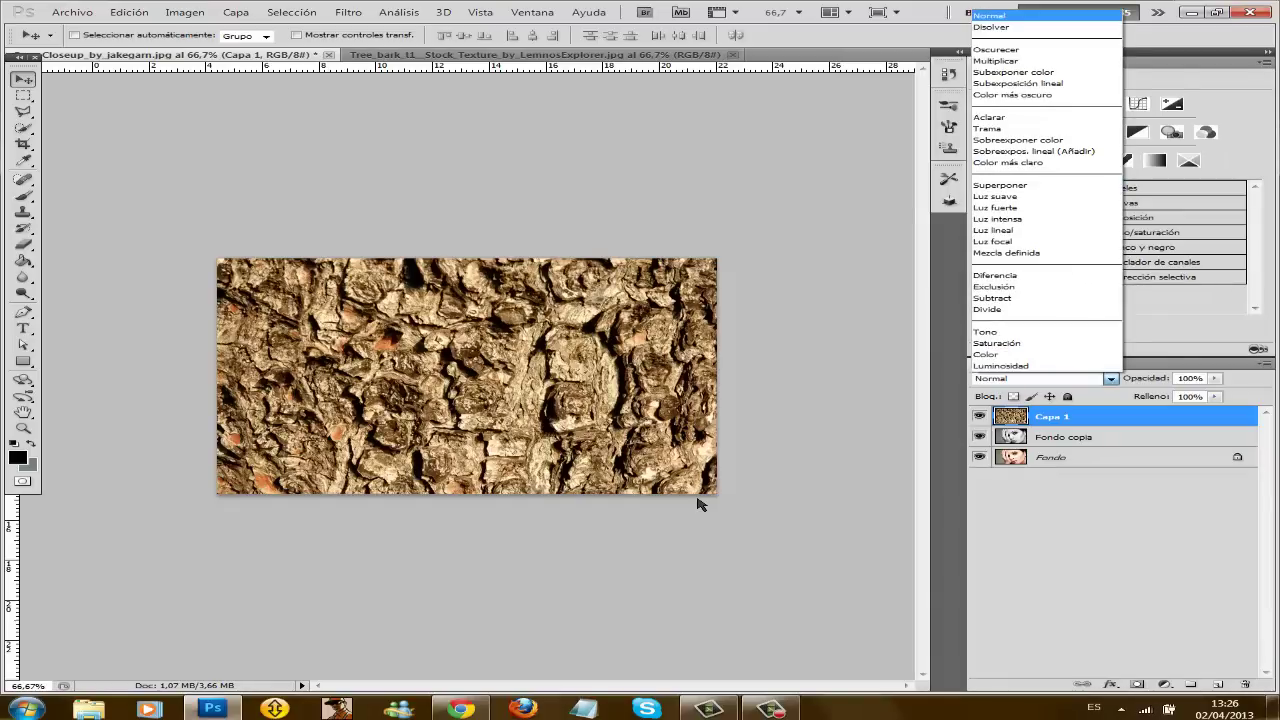
{"action": "key", "text": "Return"}
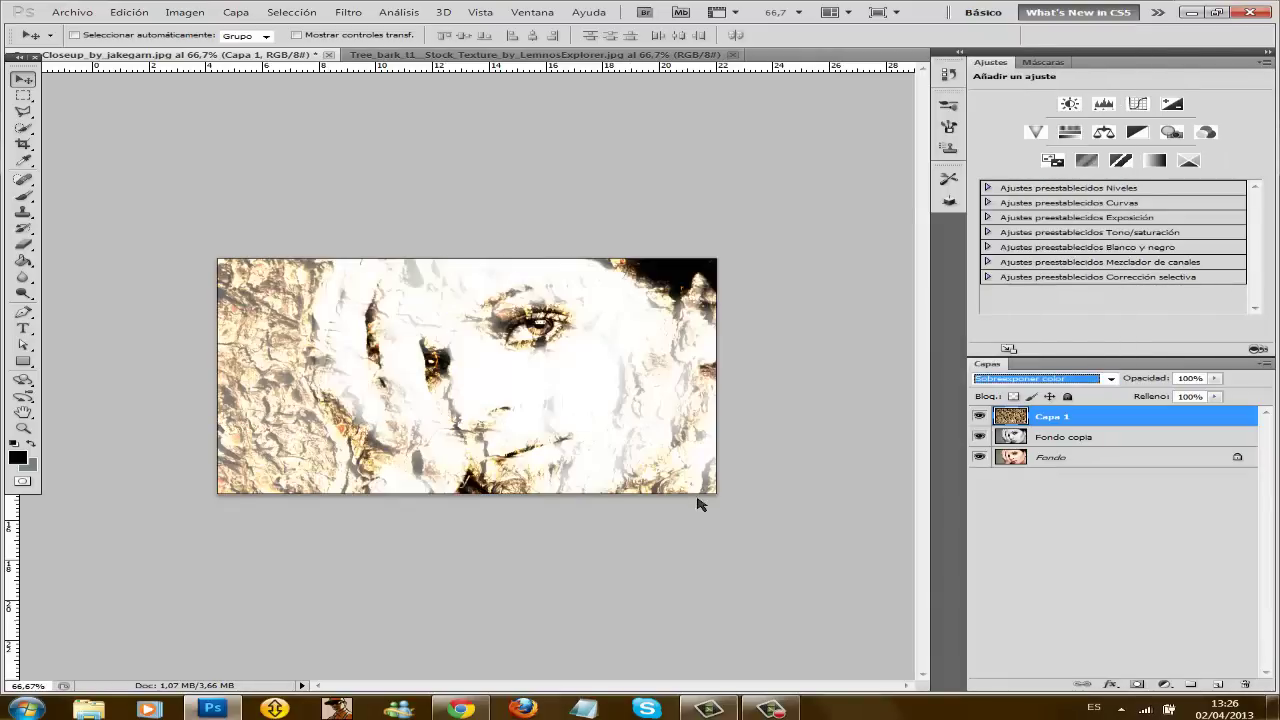
{"action": "left_click", "coordinate": [1110, 379]}
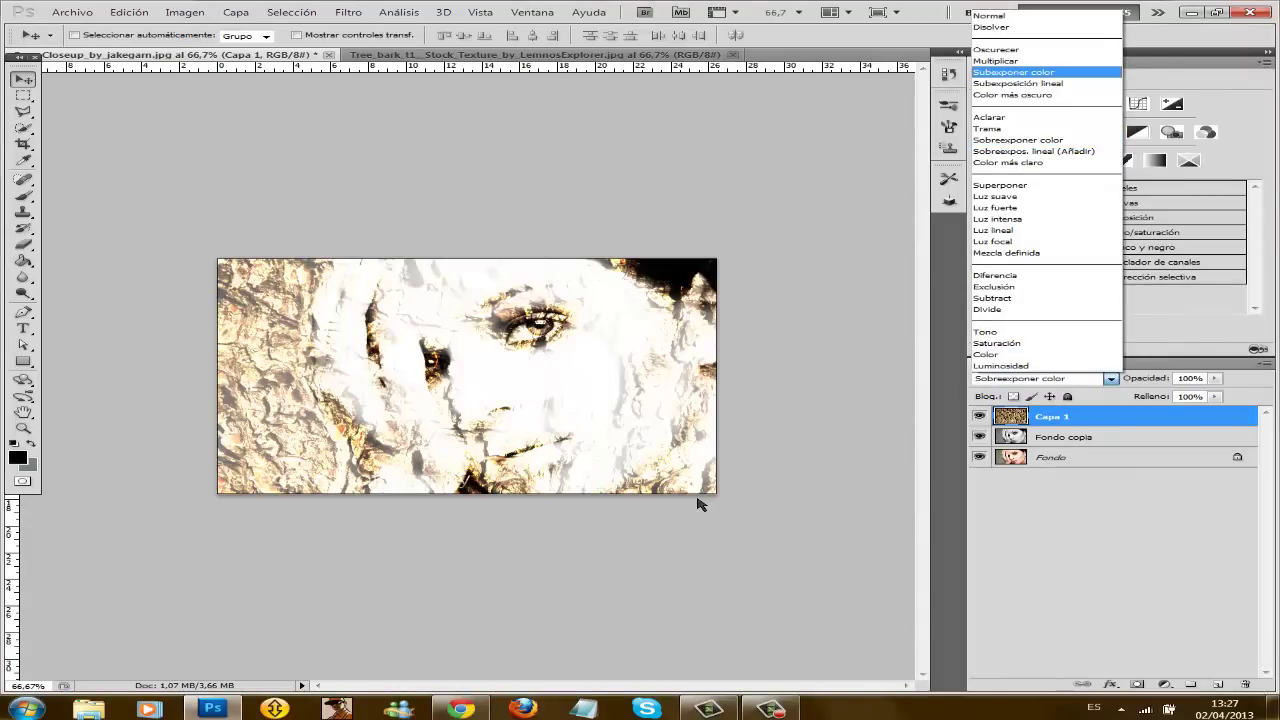
{"action": "key", "text": "Return"}
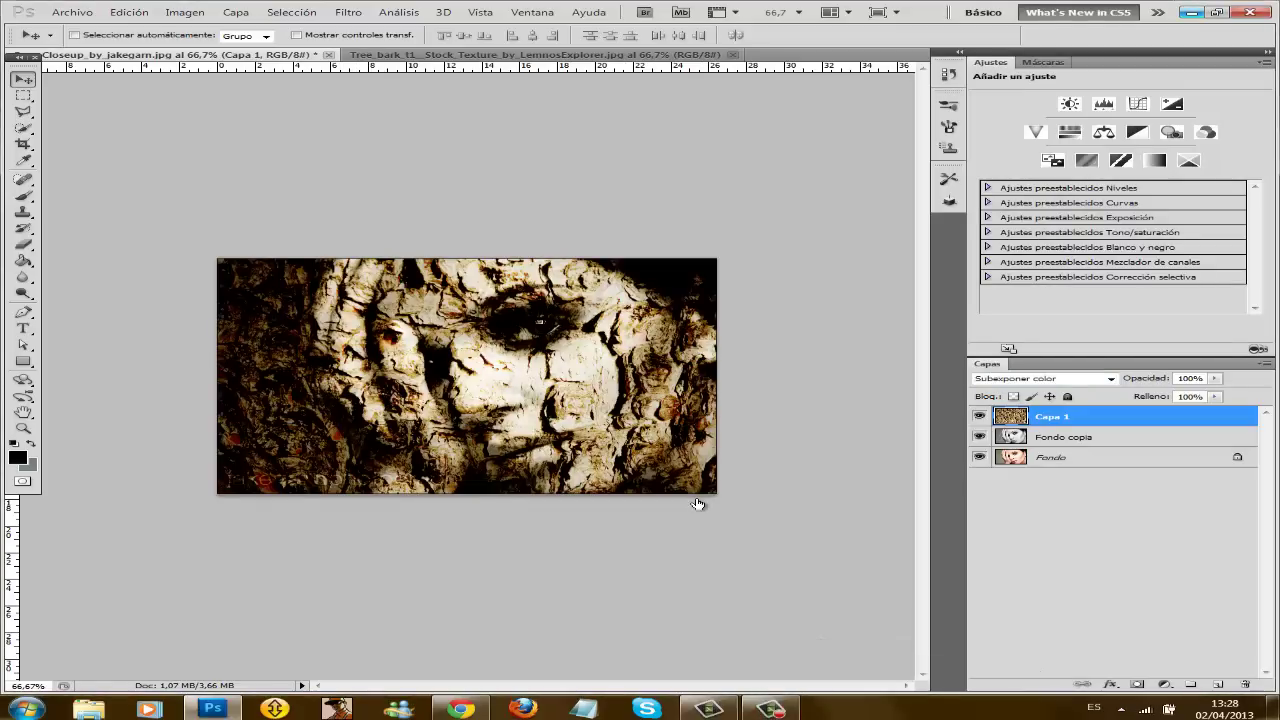
{"action": "key", "text": "ctrl+comma"}
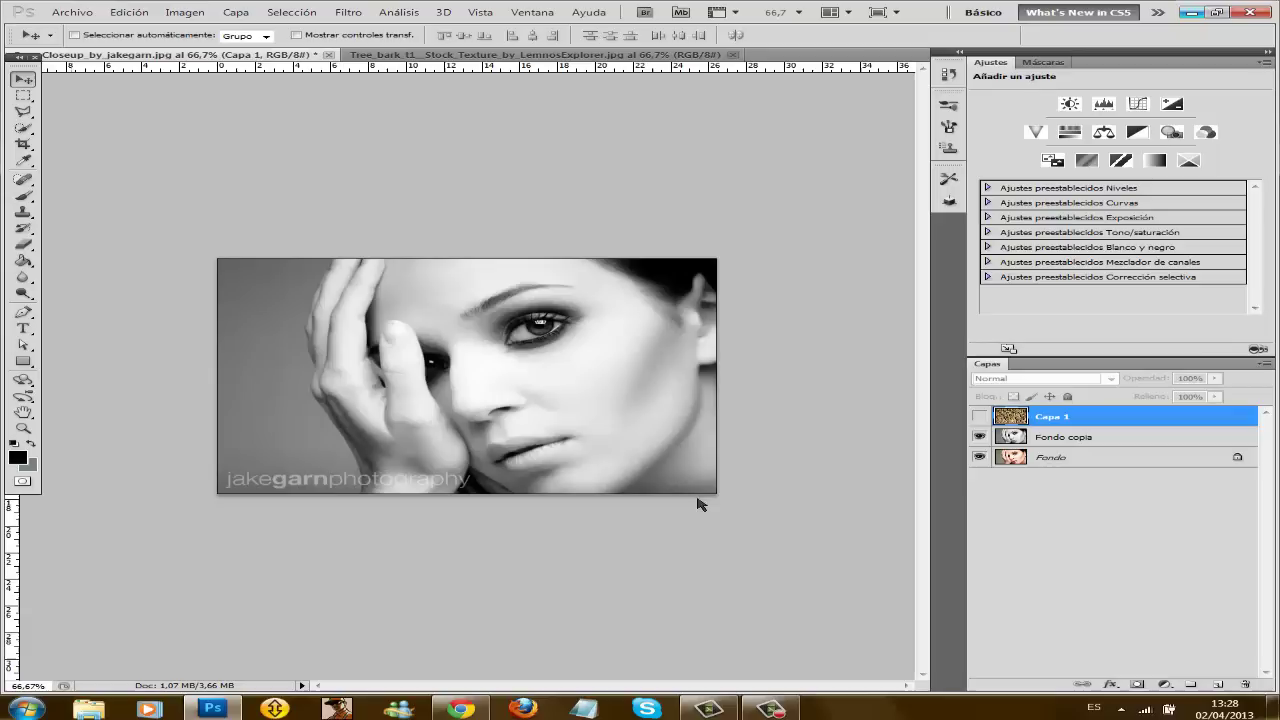
{"action": "key", "text": "z"}
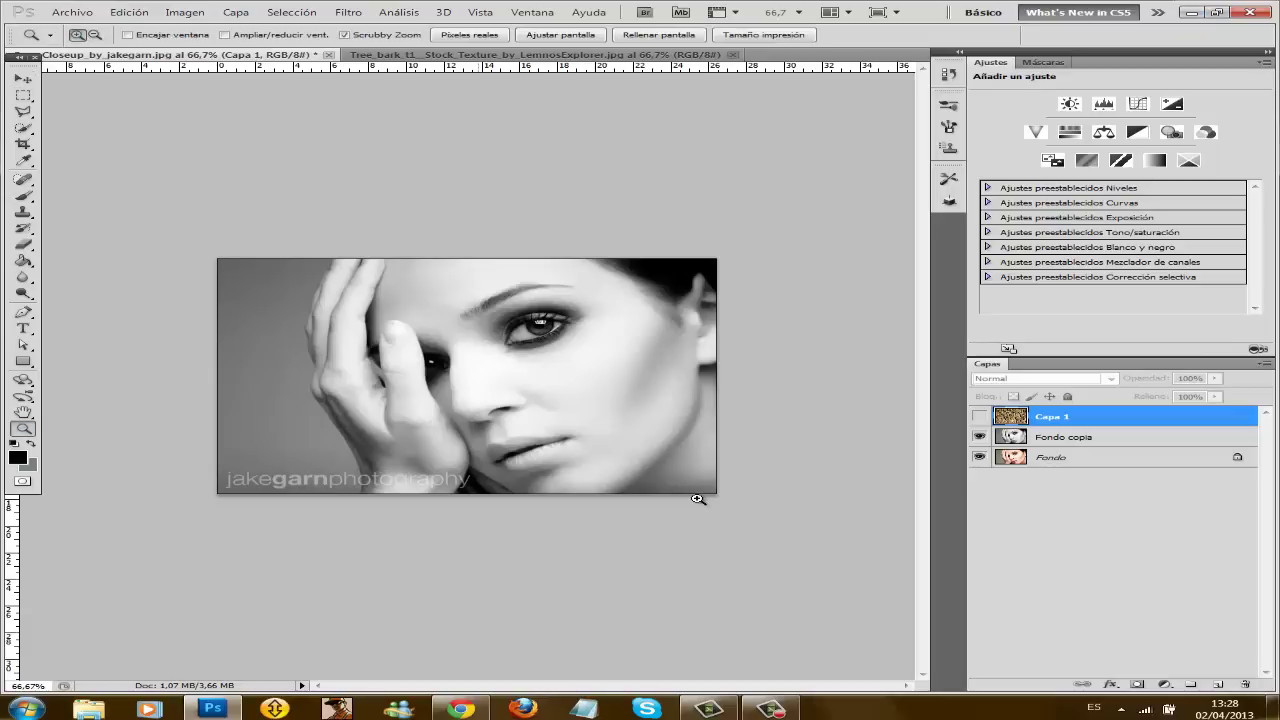
{"action": "left_click", "coordinate": [697, 500]}
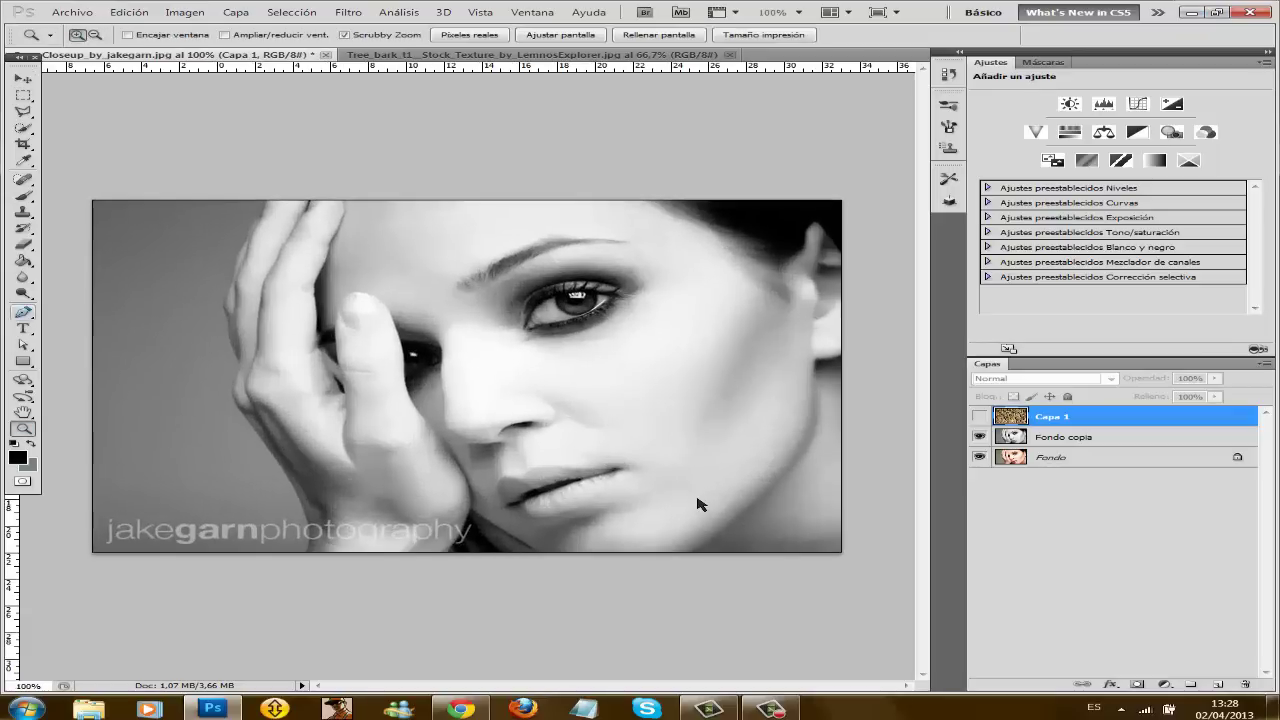
{"action": "key", "text": "p"}
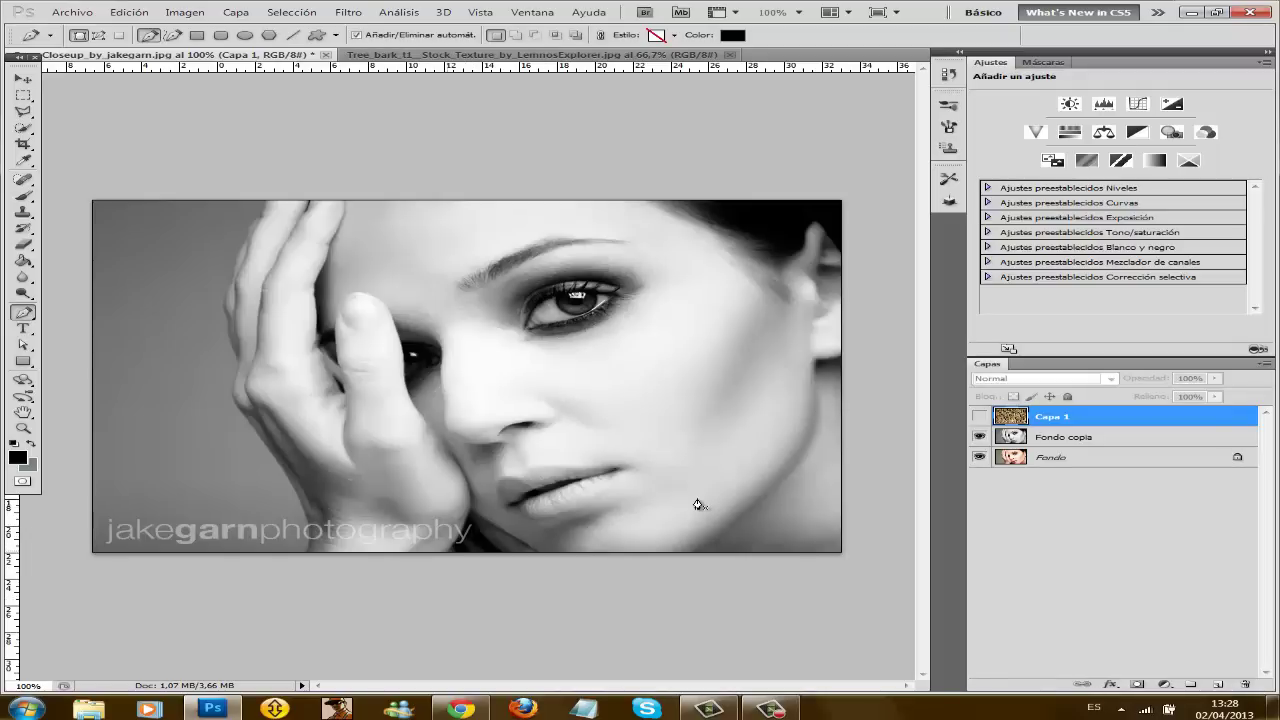
{"action": "left_click", "coordinate": [698, 505]}
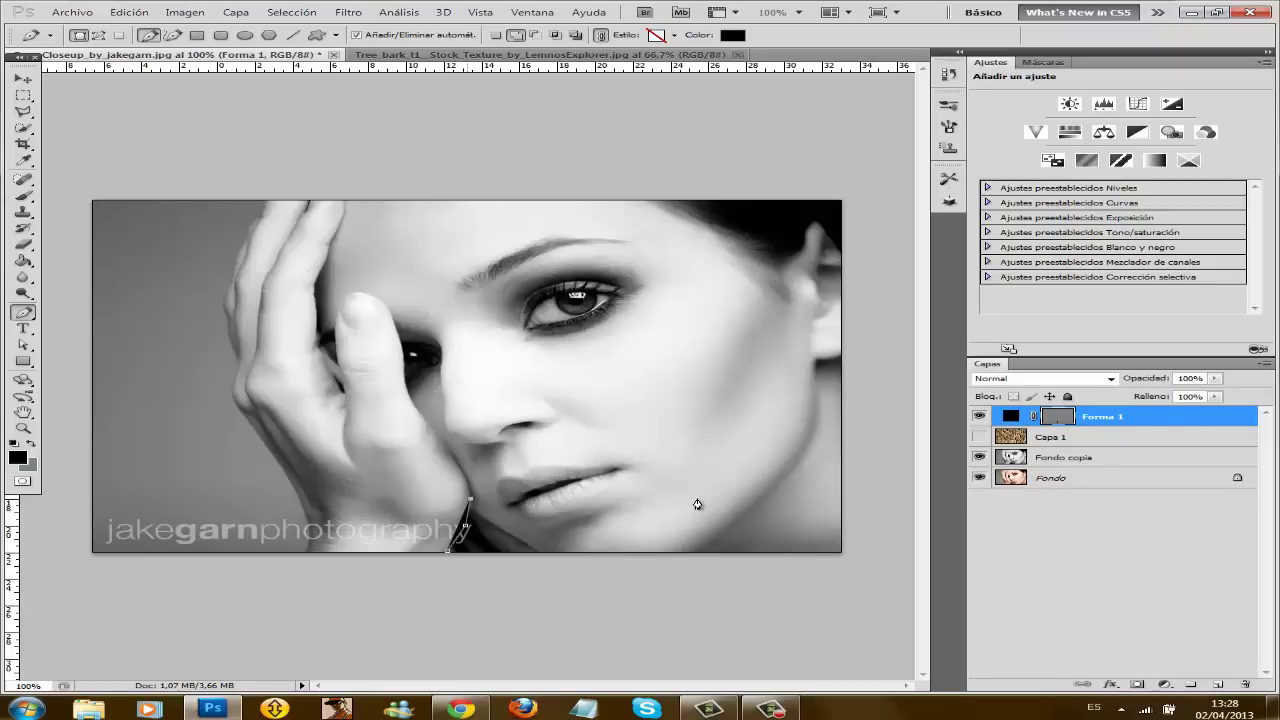
{"action": "left_click", "coordinate": [462, 470]}
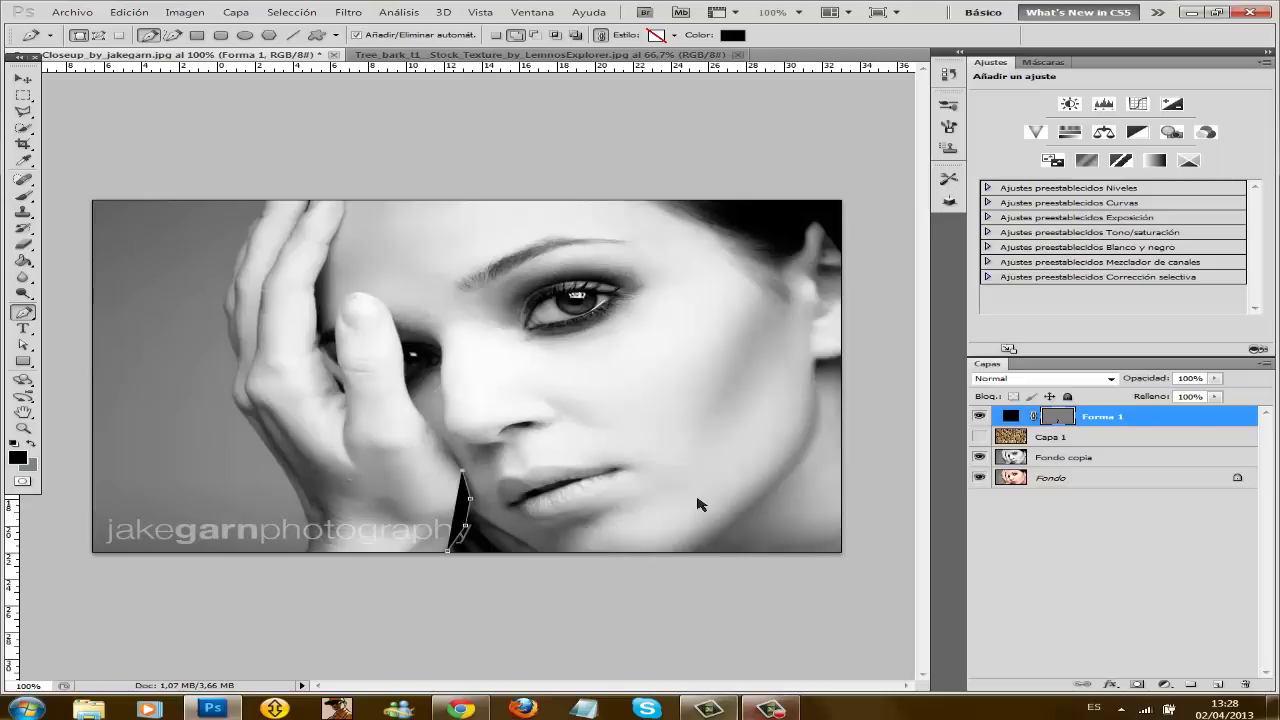
{"action": "key", "text": "alt"}
{"action": "key", "text": "Right"}
{"action": "key", "text": "Down"}
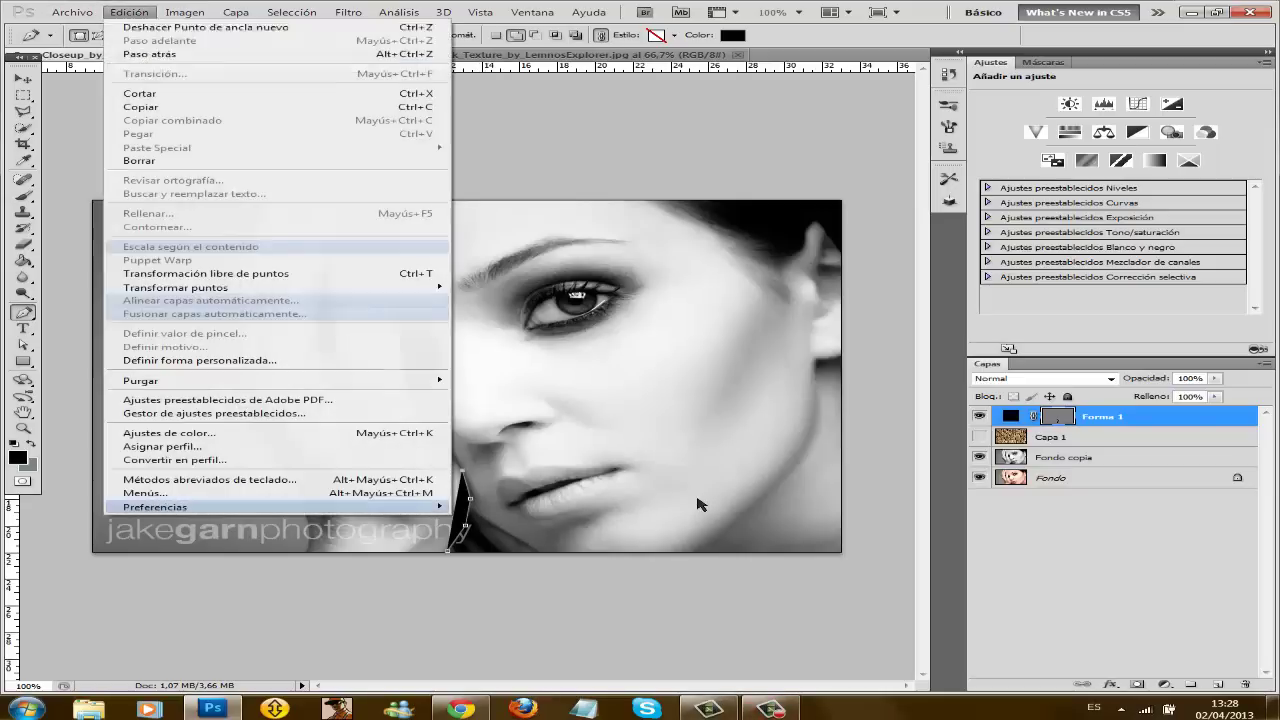
{"action": "key", "text": "Down"}
{"action": "key", "text": "Down"}
{"action": "key", "text": "Return"}
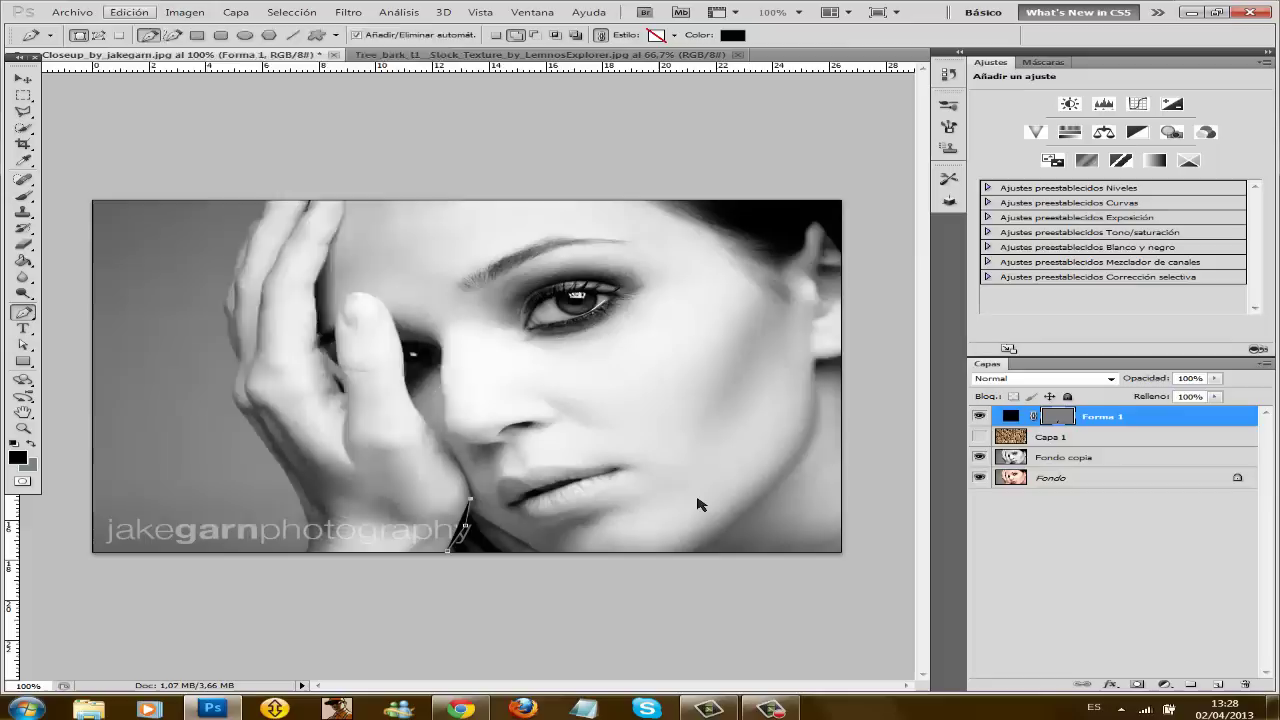
{"action": "key", "text": "Down"}
{"action": "key", "text": "Up"}
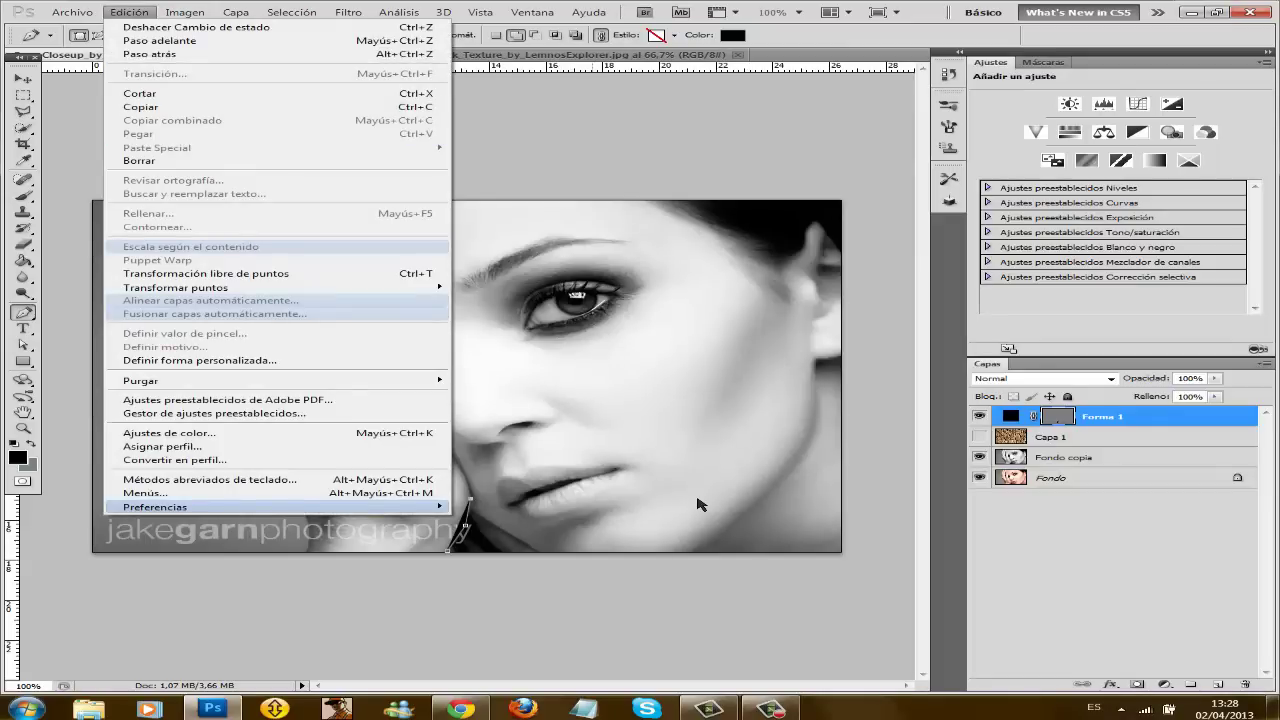
{"action": "key", "text": "Escape"}
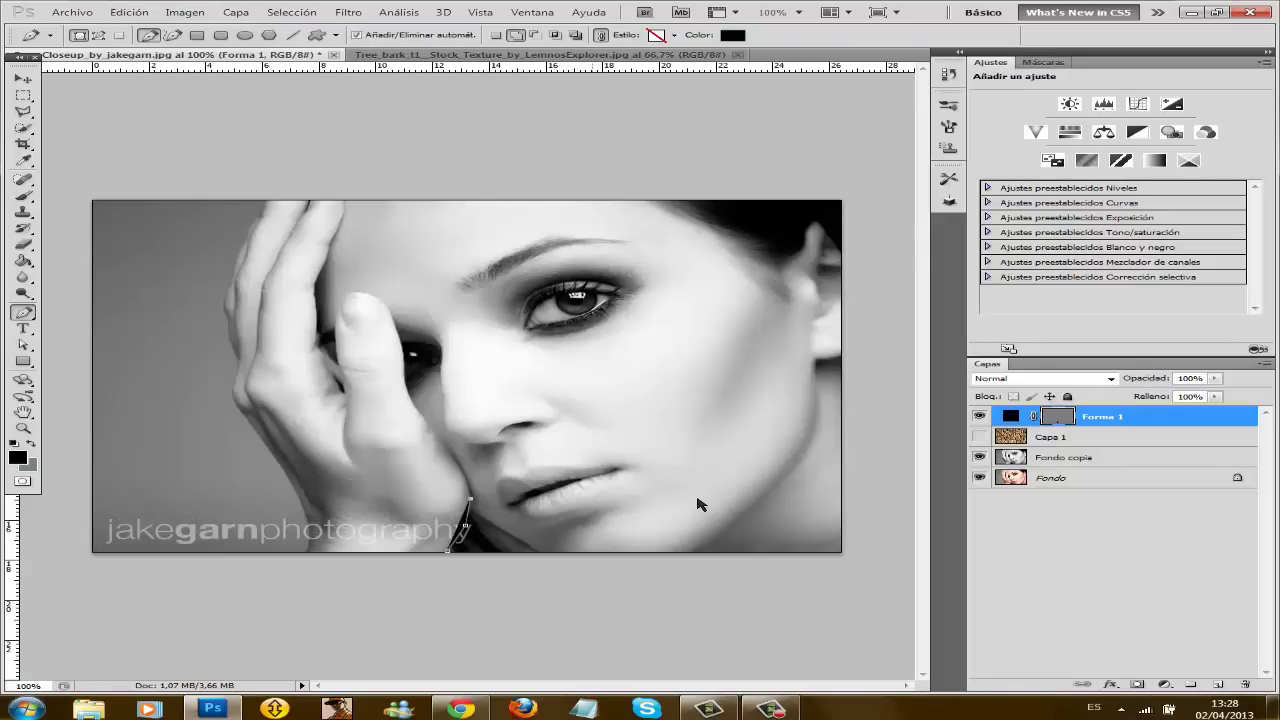
{"action": "key", "text": "ctrl+z"}
{"action": "key", "text": "ctrl+alt+z"}
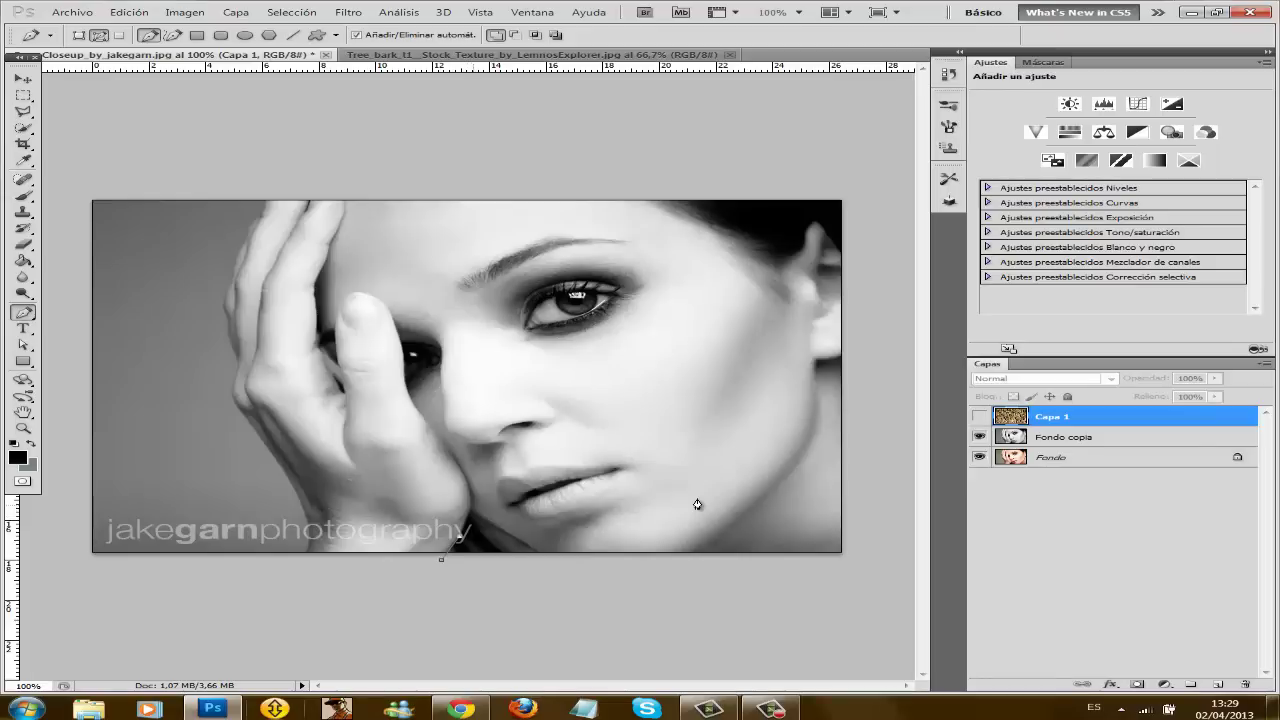
Place pen anchors from where cheek meets hand up along the face's edge
{"action": "left_click", "coordinate": [471, 505]}
{"action": "left_click", "coordinate": [434, 432]}
{"action": "left_click", "coordinate": [414, 408]}
{"action": "left_click", "coordinate": [406, 366]}
{"action": "left_click", "coordinate": [399, 337]}
{"action": "left_click", "coordinate": [386, 307]}
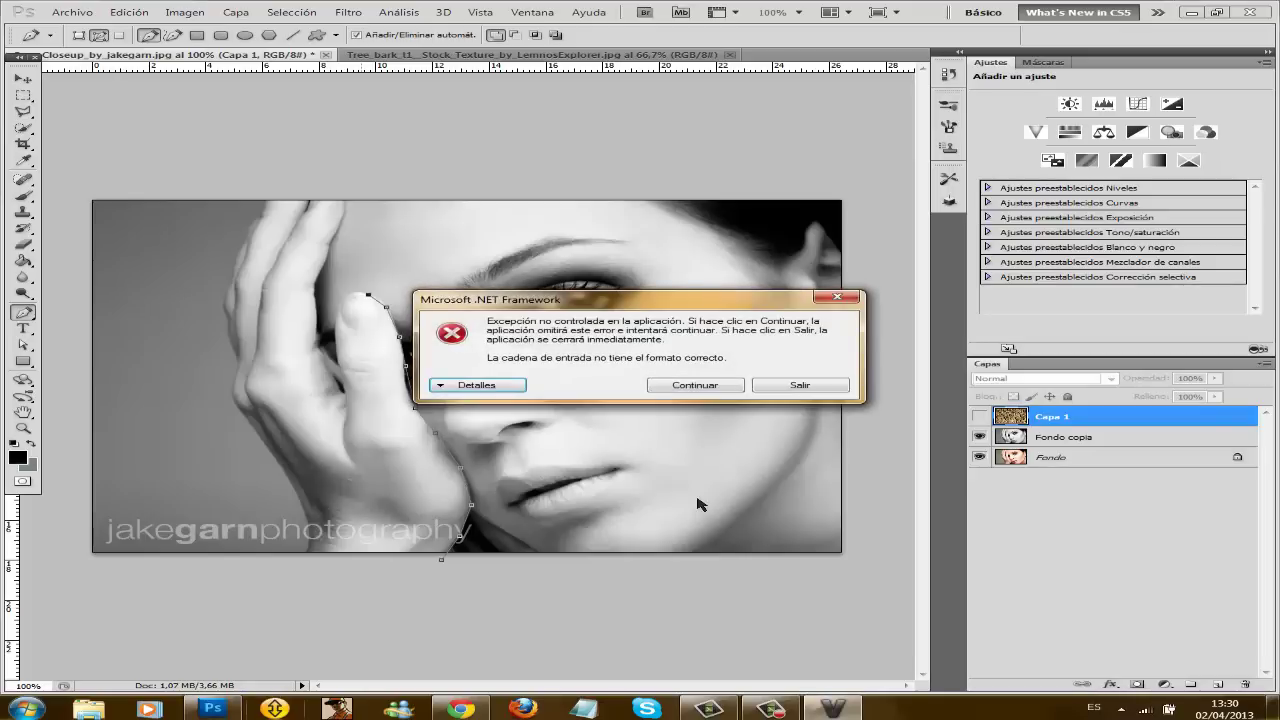
Dismiss the .NET error and close the path beyond the photo's lower-left corner
{"action": "key", "text": "Return"}
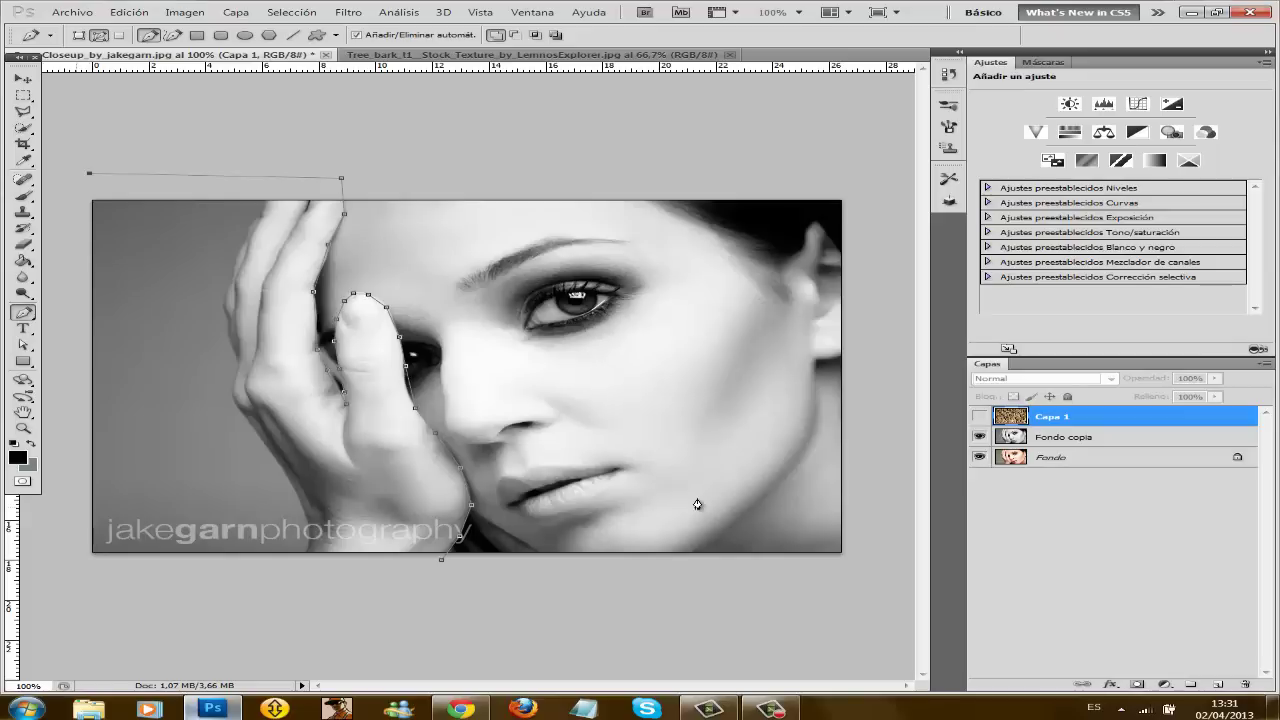
{"action": "left_click", "coordinate": [52, 571]}
{"action": "left_click", "coordinate": [441, 559]}
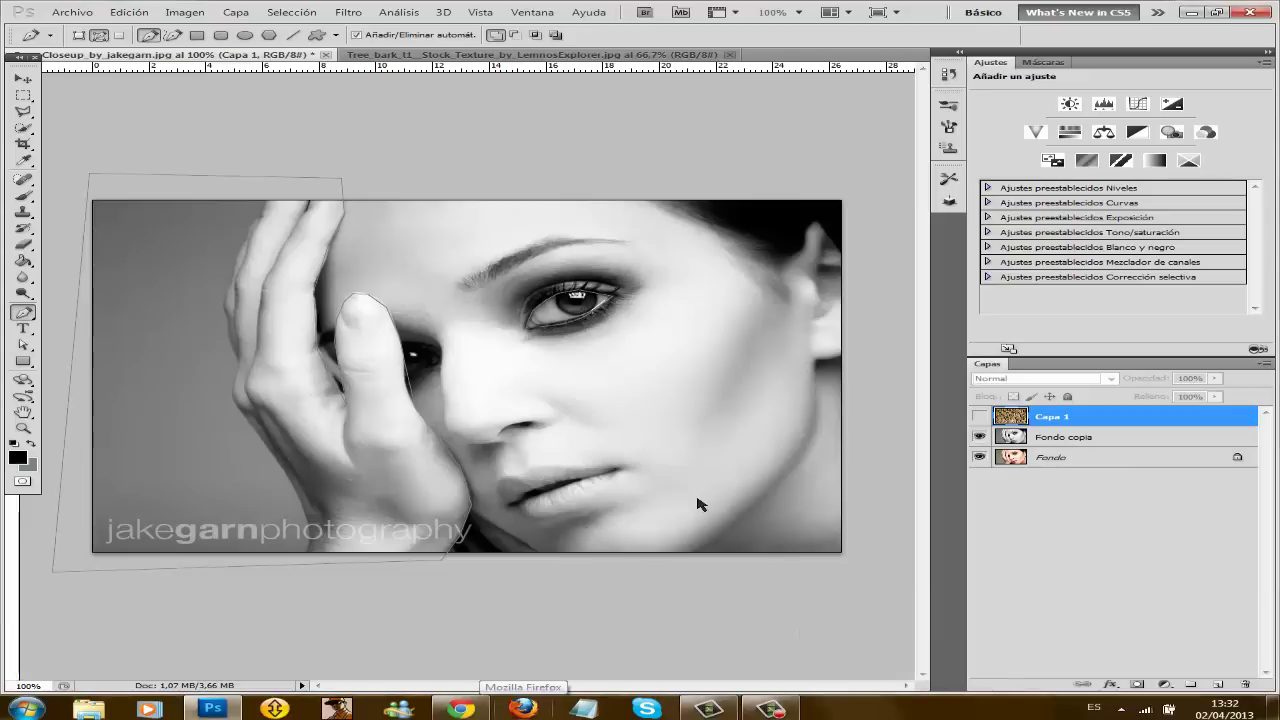
Convert the traced pen path into a selection with Hacer selección
{"action": "key", "text": "v"}
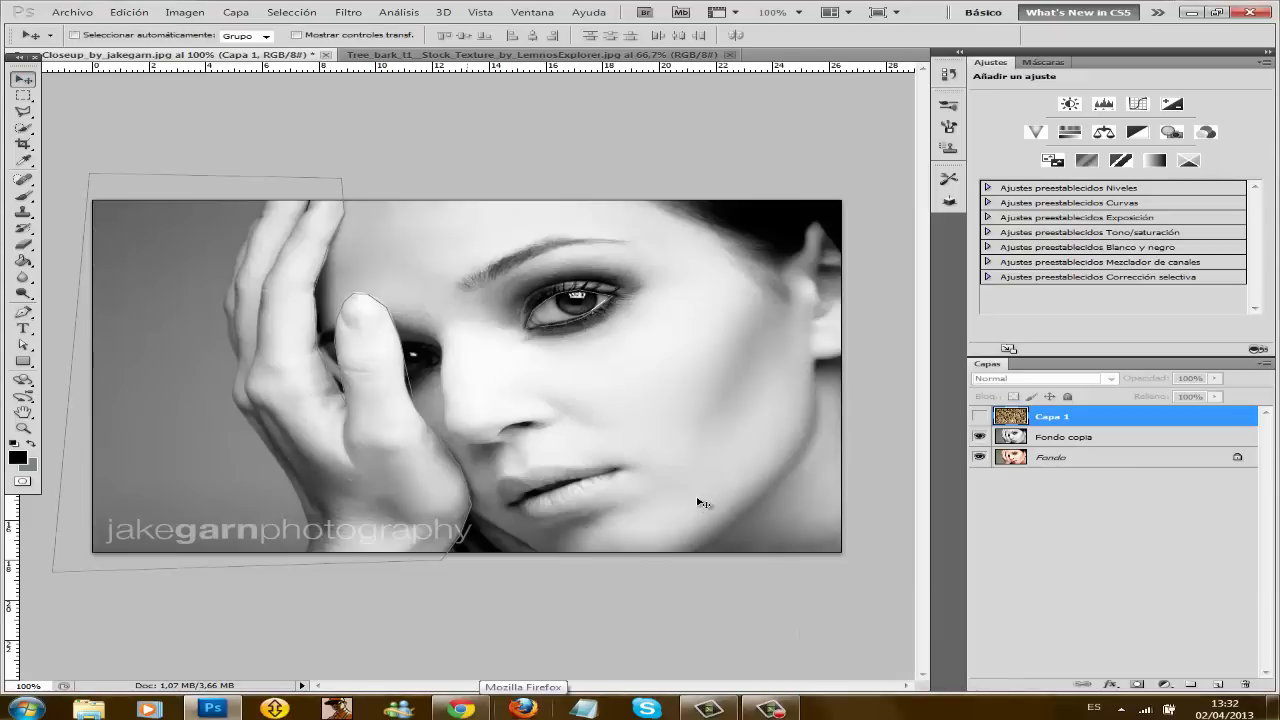
{"action": "right_click", "coordinate": [697, 503]}
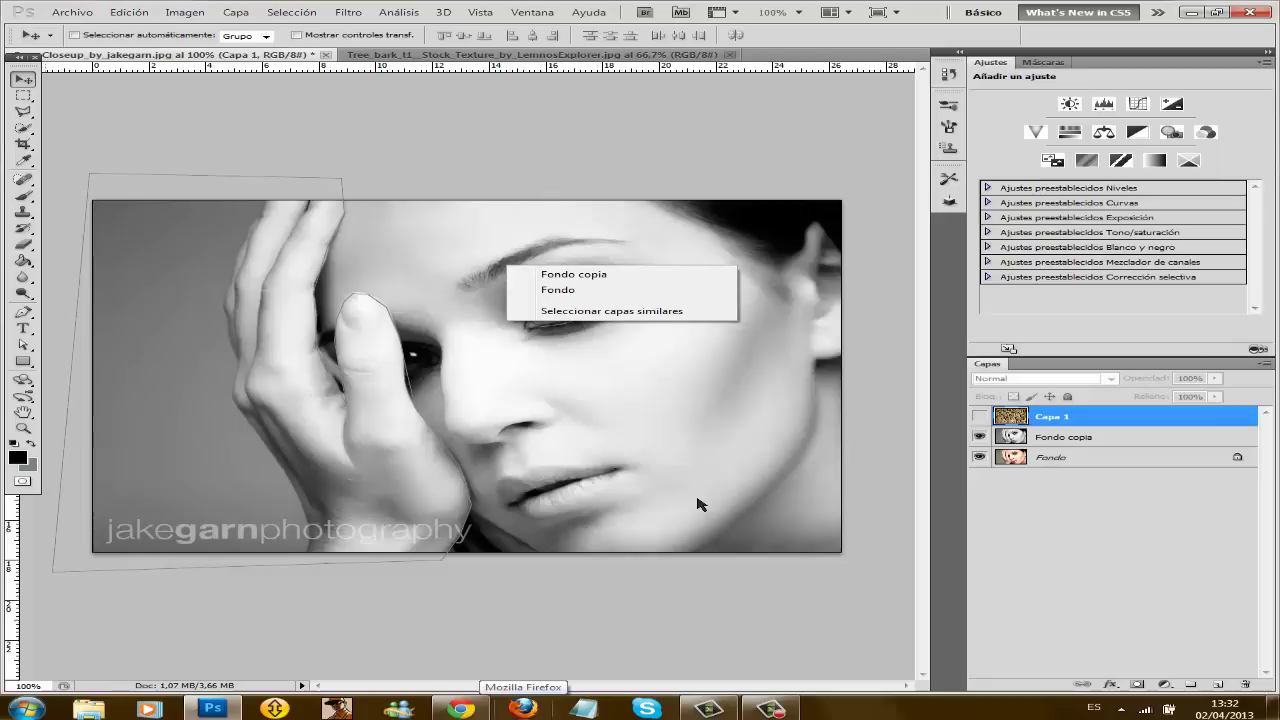
{"action": "key", "text": "Escape"}
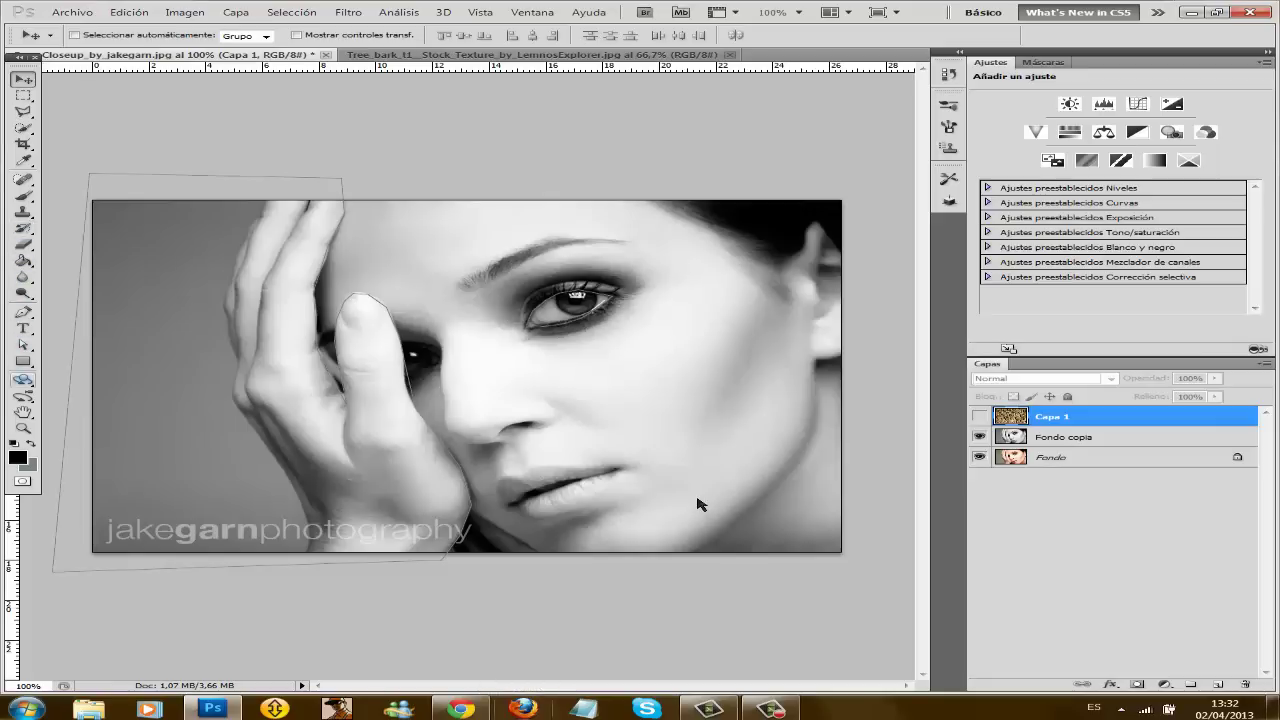
{"action": "key", "text": "p"}
{"action": "right_click", "coordinate": [424, 270]}
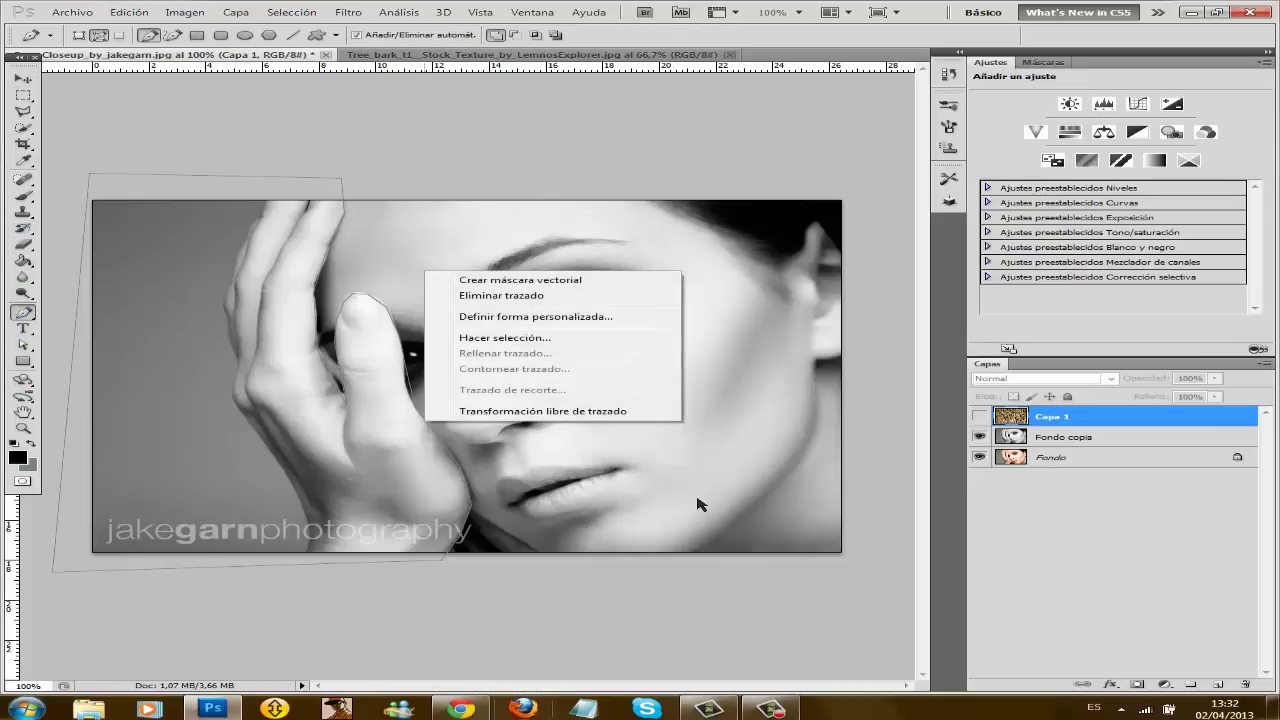
{"action": "key", "text": "Down"}
{"action": "key", "text": "Down"}
{"action": "key", "text": "Down"}
{"action": "key", "text": "Return"}
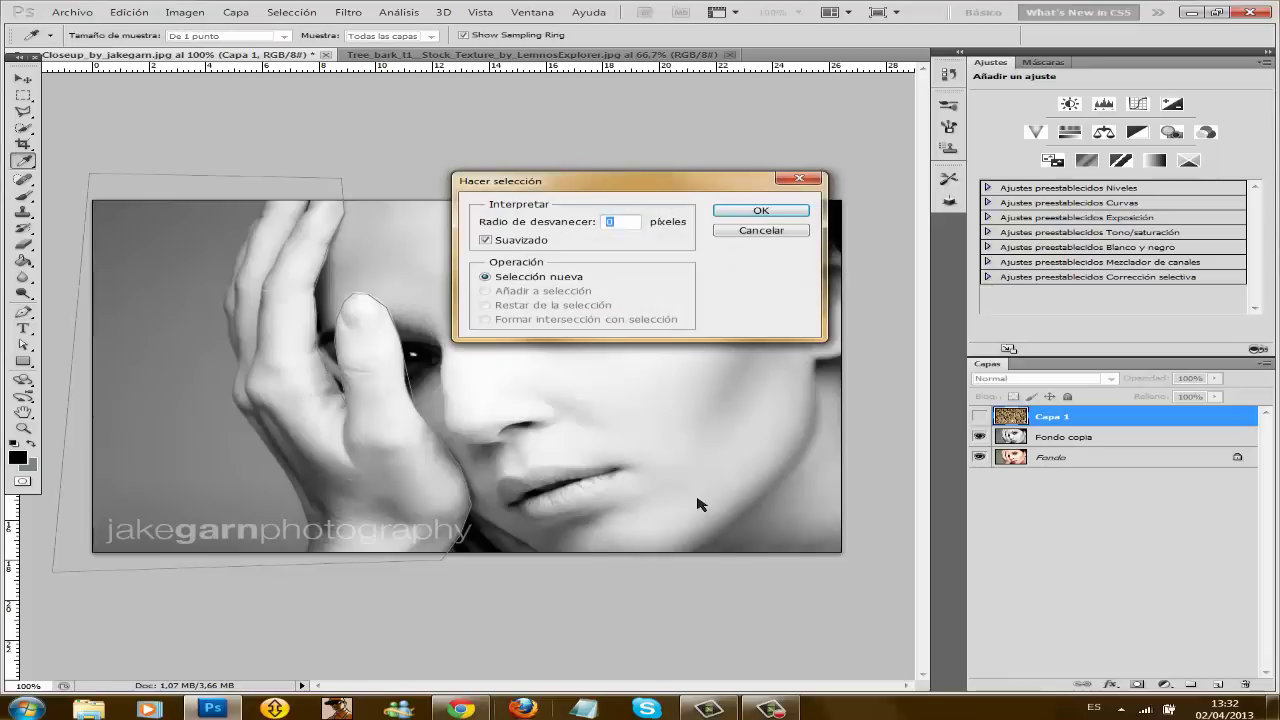
{"action": "key", "text": "Return"}
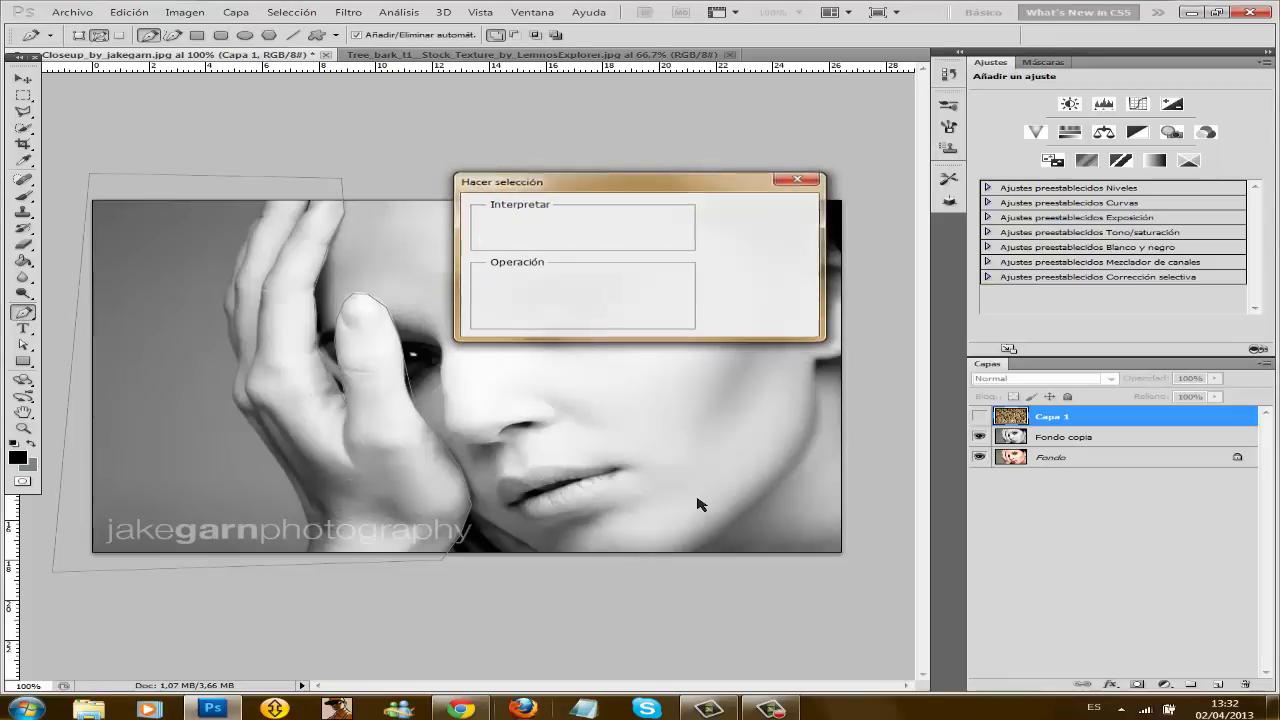
Invert the selection to exclude the hand and make Fondo copia active
{"action": "key", "text": "alt+s"}
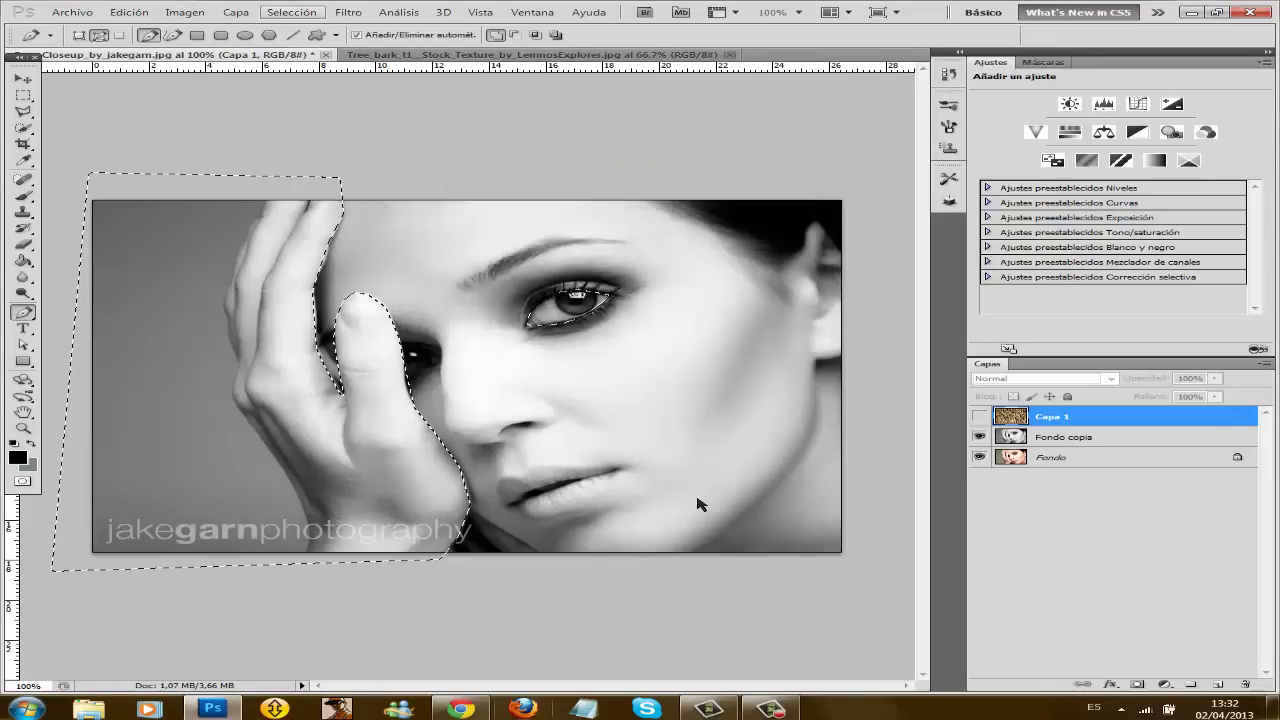
{"action": "key", "text": "Down"}
{"action": "key", "text": "Down"}
{"action": "key", "text": "Return"}
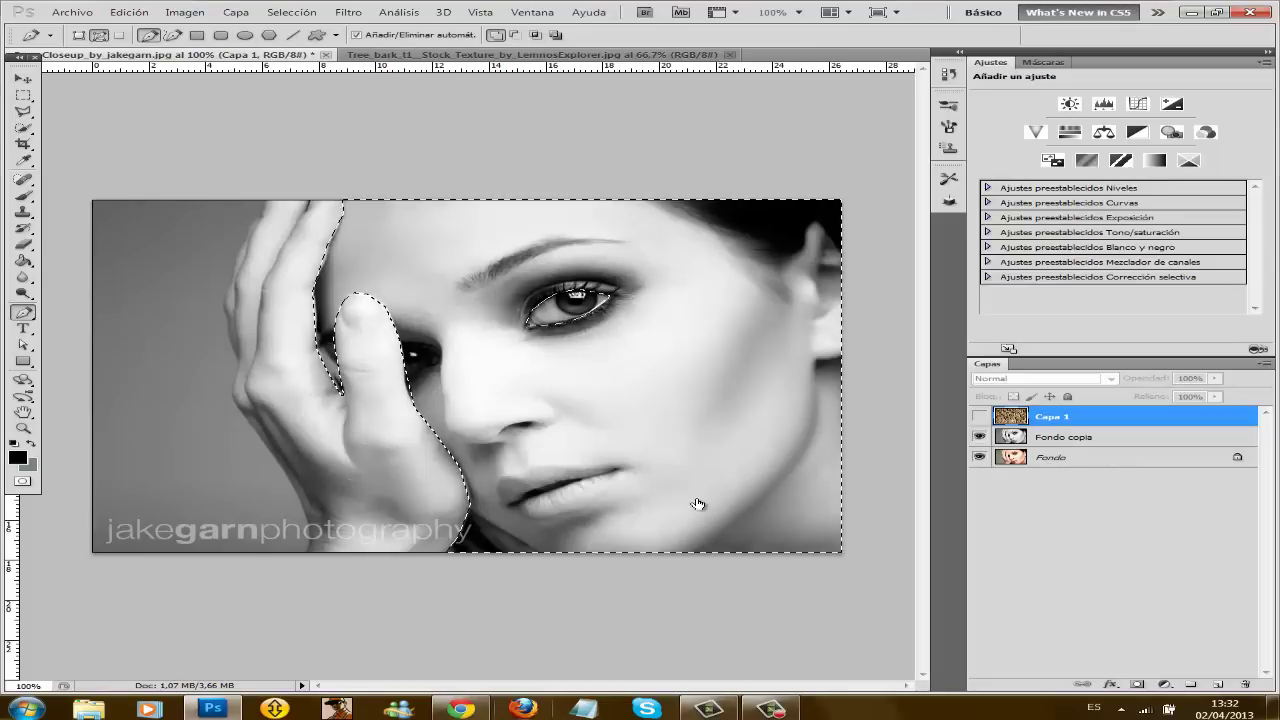
{"action": "key", "text": "alt+bracketleft"}
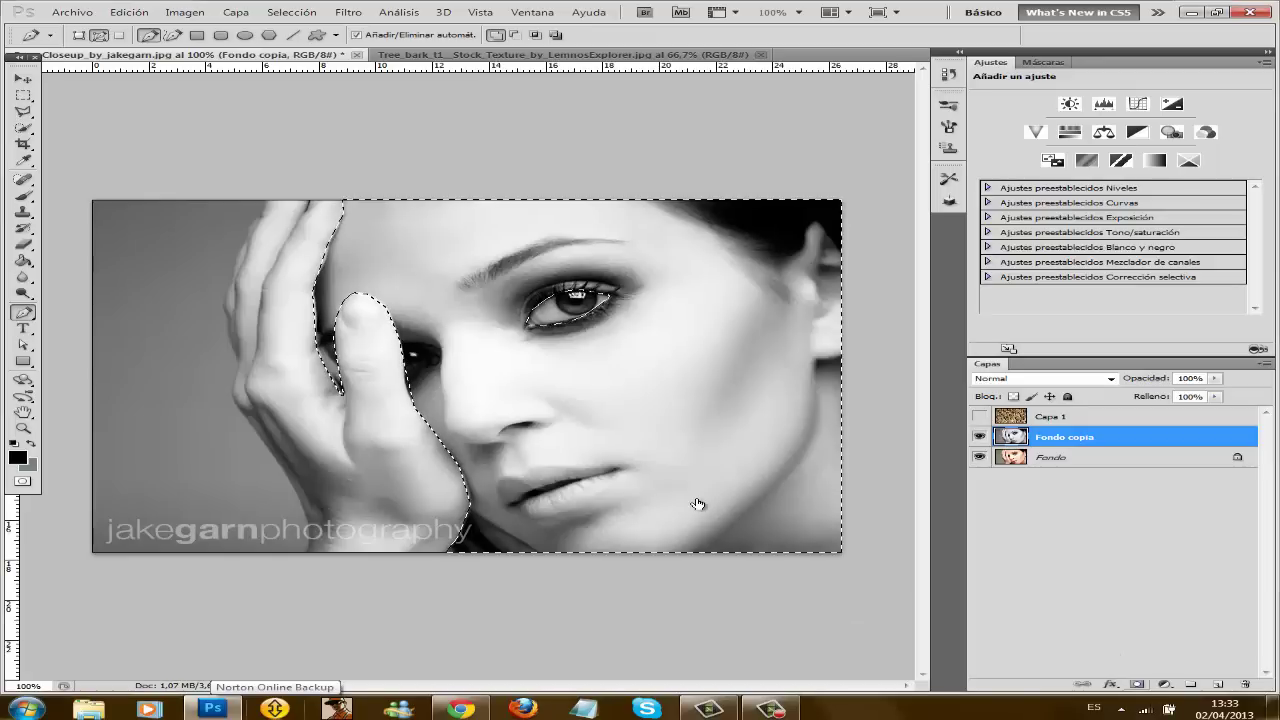
Add a selection-based layer mask to Fondo copia and load the mask as a selection
{"action": "key", "text": "ctrl+shift+m"}
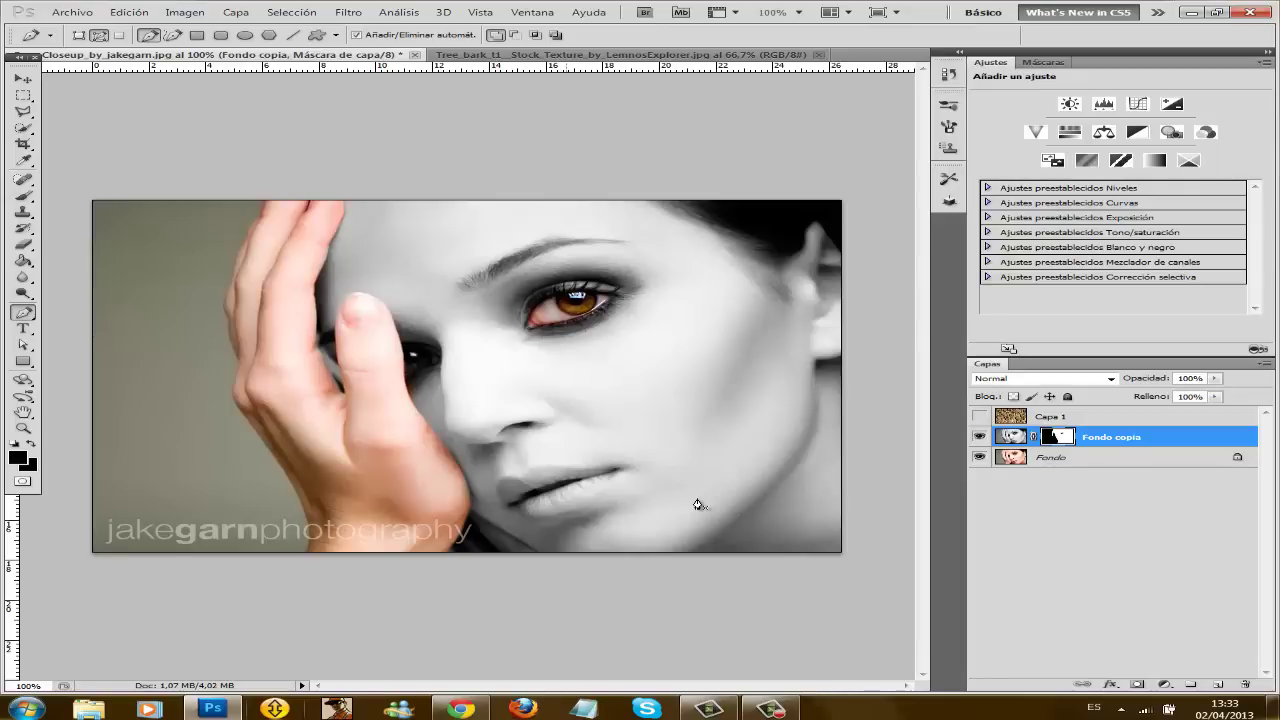
{"action": "key", "text": "v"}
{"action": "key", "text": "v"}
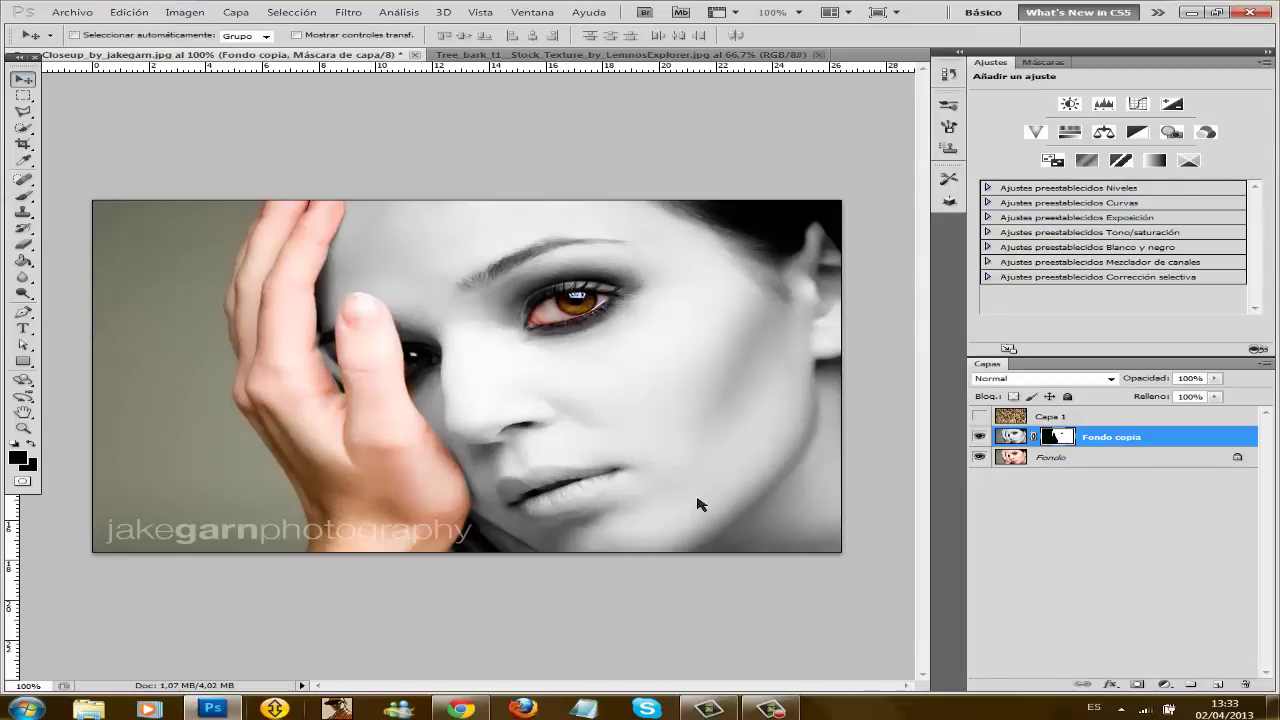
{"action": "key", "text": "space"}
{"action": "key", "text": "ctrl+Return"}
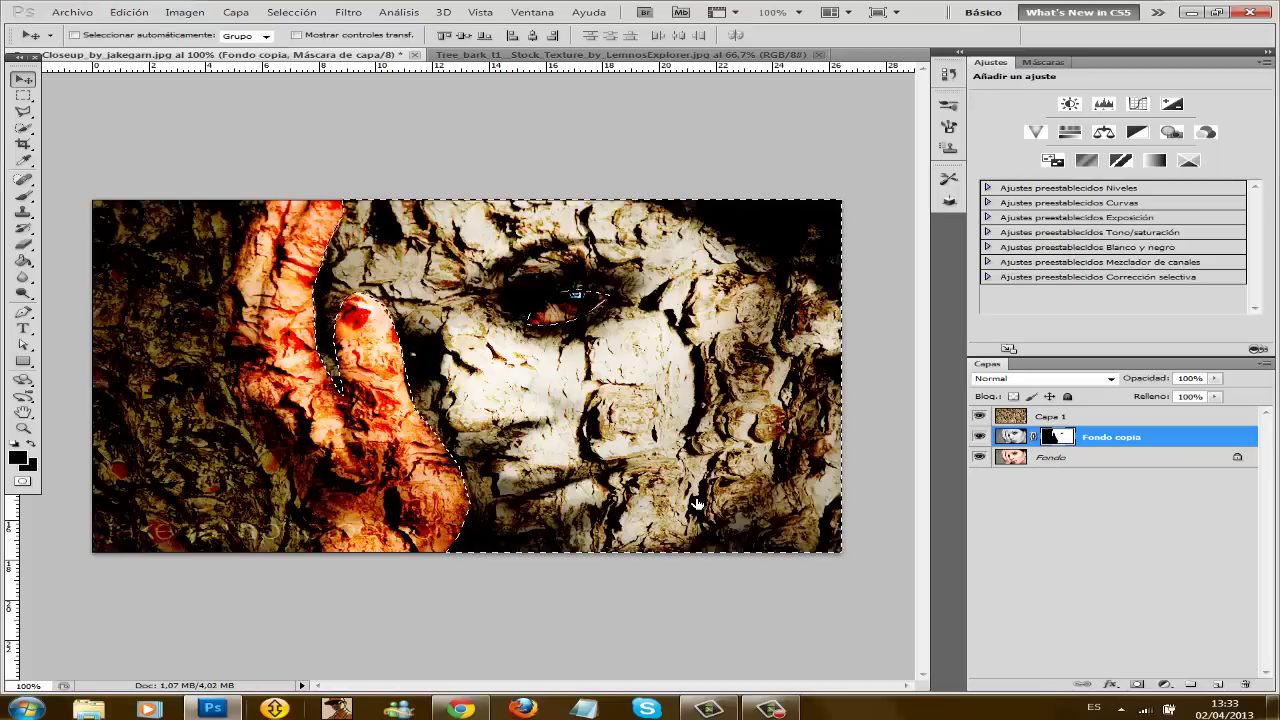
Set bark layer Capa 1 to Subexponer color, clip it to the portrait, and deselect
{"action": "key", "text": "alt+bracketright"}
{"action": "key", "text": "shift+alt+d"}
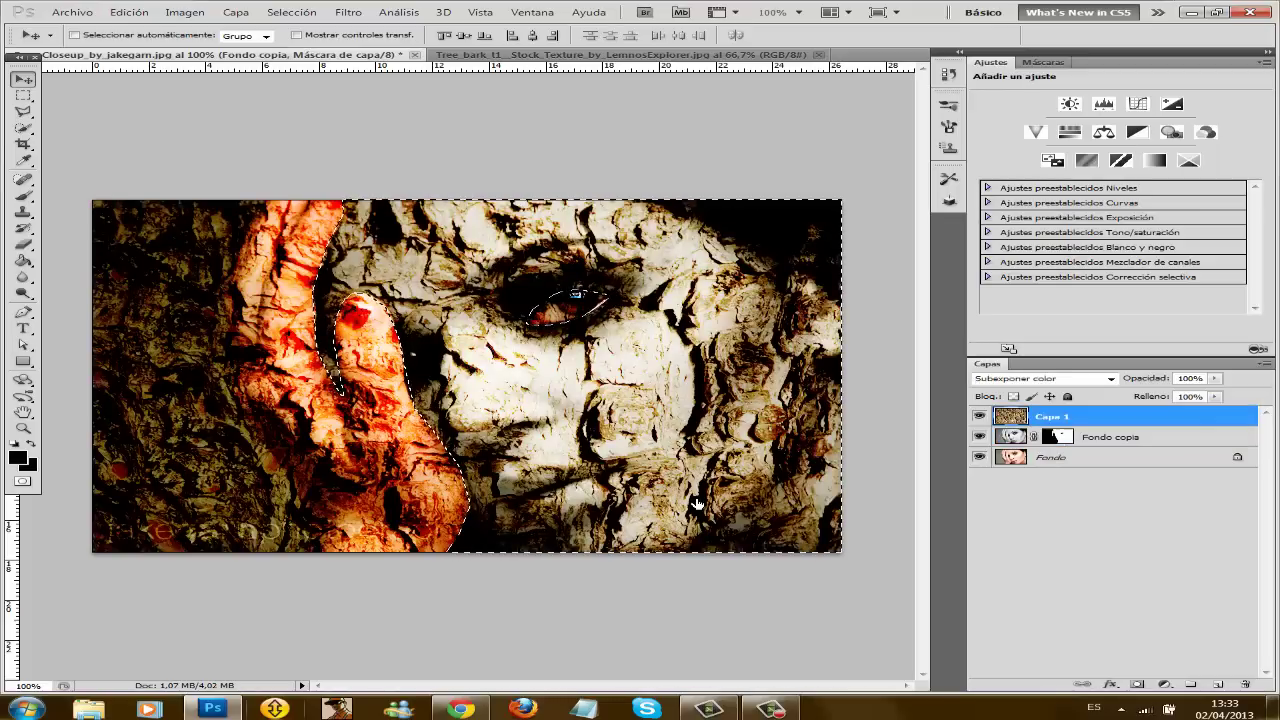
{"action": "right_click", "coordinate": [1030, 412]}
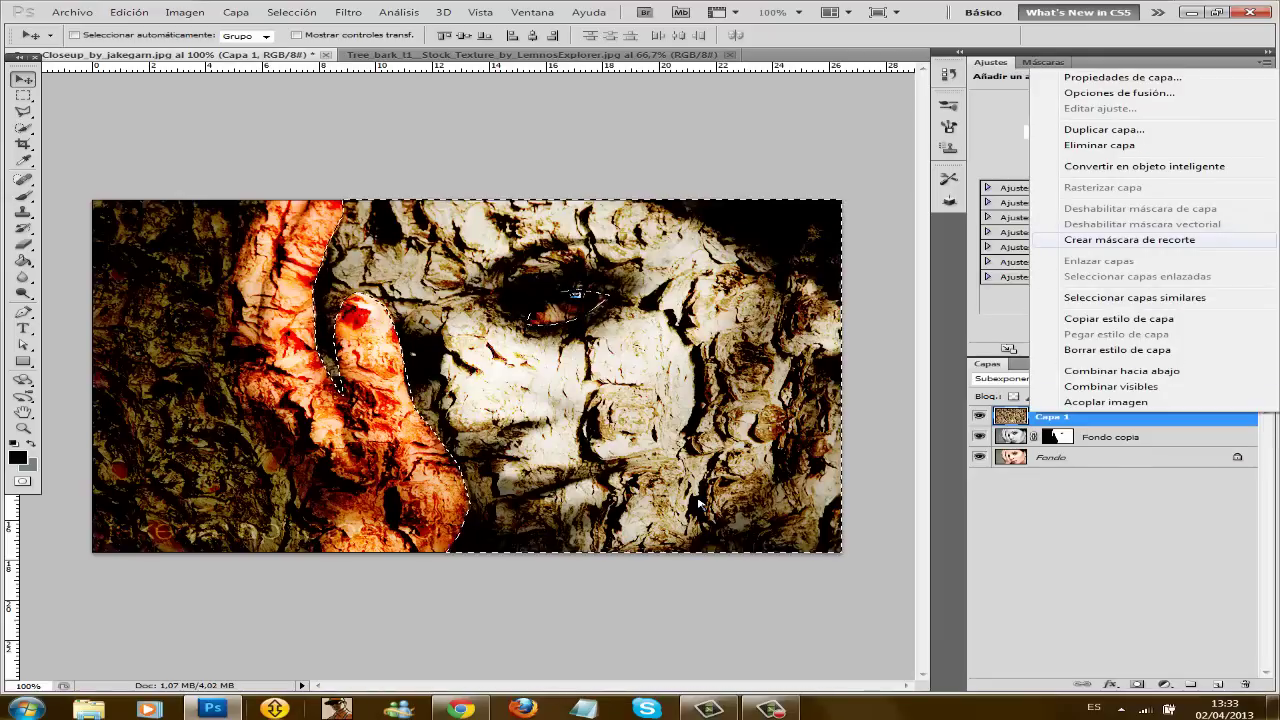
{"action": "left_click", "coordinate": [1129, 240]}
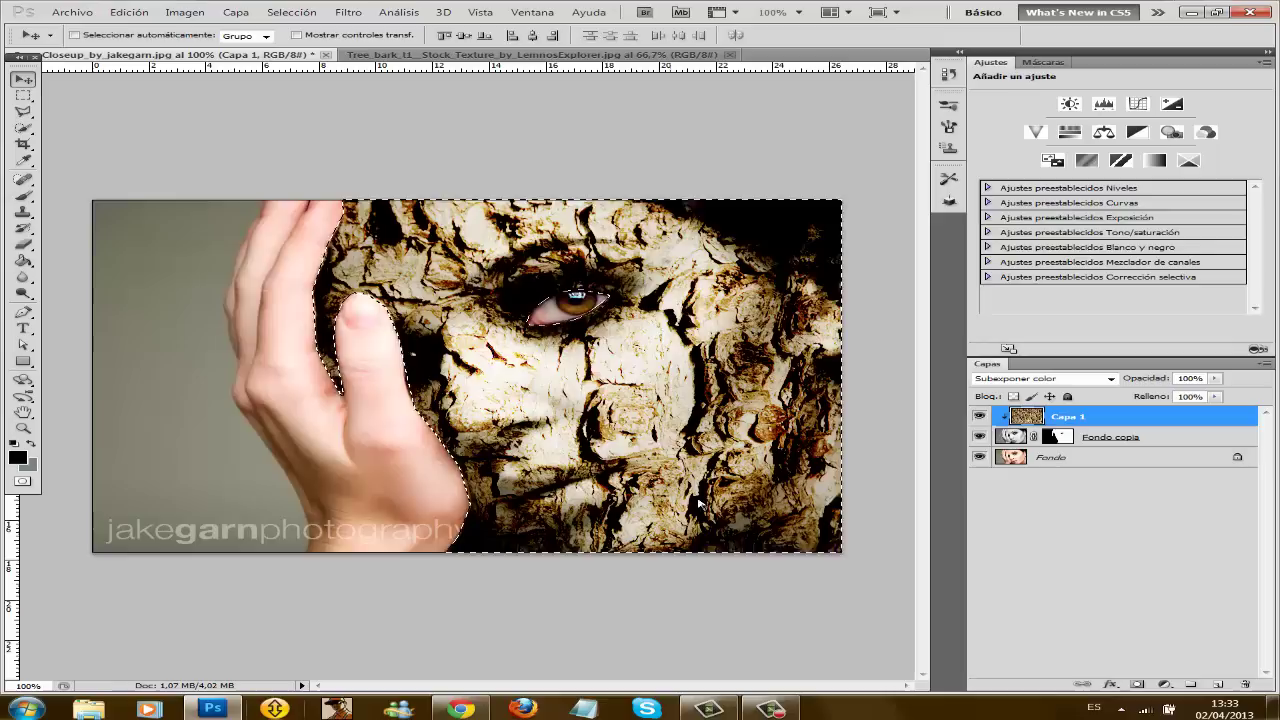
{"action": "key", "text": "ctrl+d"}
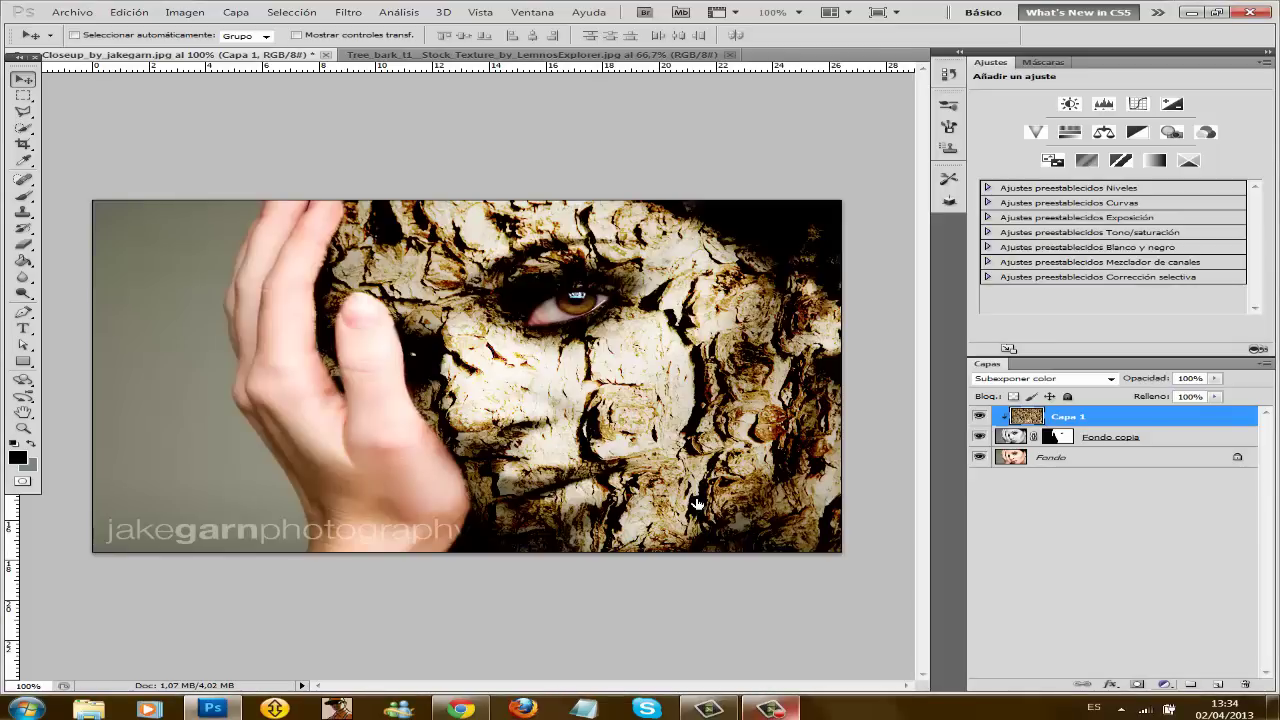
Add a Curvas adjustment and lower the curve so input 174 maps to output 121
{"action": "left_click", "coordinate": [1164, 684]}
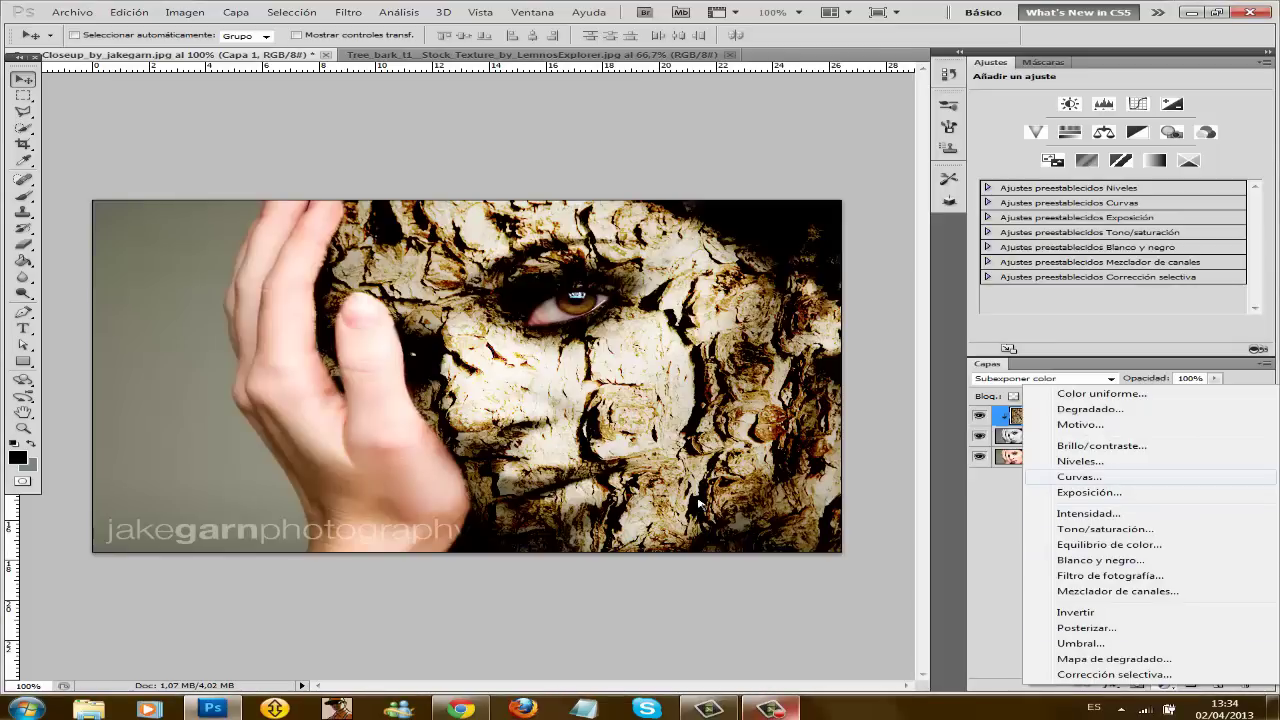
{"action": "left_click", "coordinate": [1079, 477]}
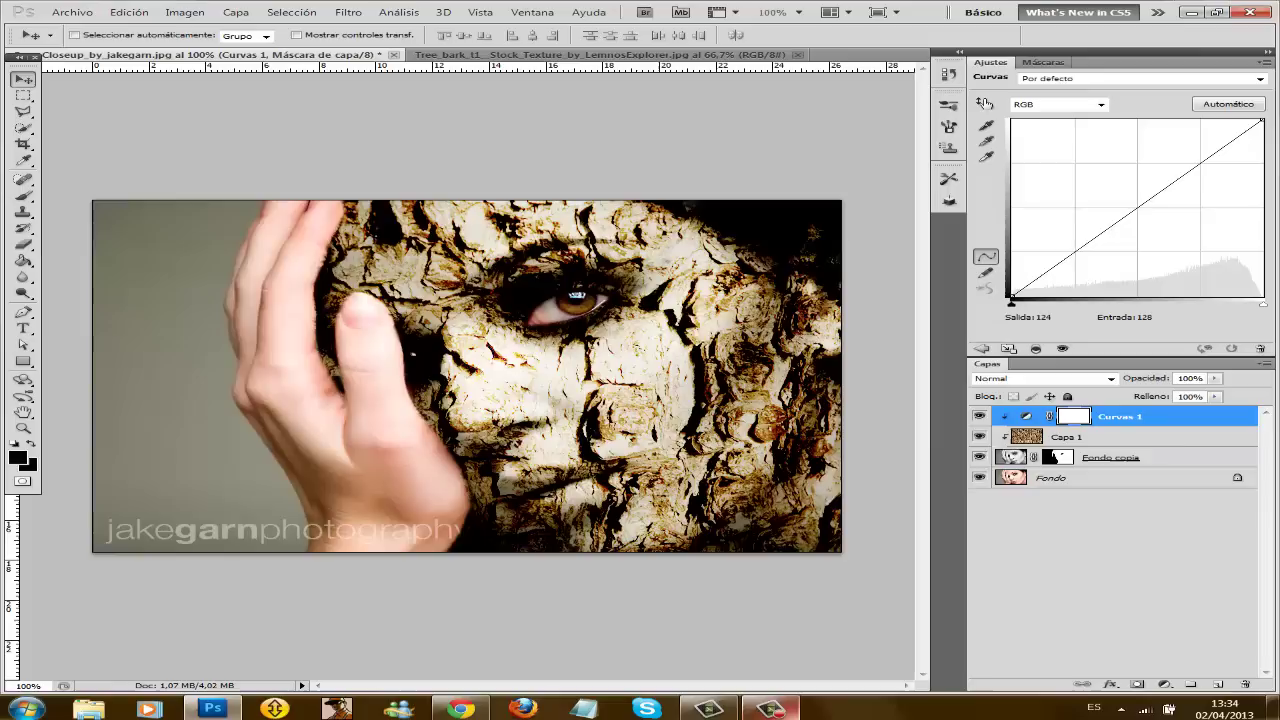
{"action": "mouse_move", "coordinate": [1136, 210]}
{"action": "left_mouse_down"}
{"action": "mouse_move", "coordinate": [1212, 208]}
{"action": "mouse_move", "coordinate": [1155, 231]}
{"action": "mouse_move", "coordinate": [1194, 214]}
{"action": "mouse_move", "coordinate": [1183, 211]}
{"action": "left_mouse_up"}
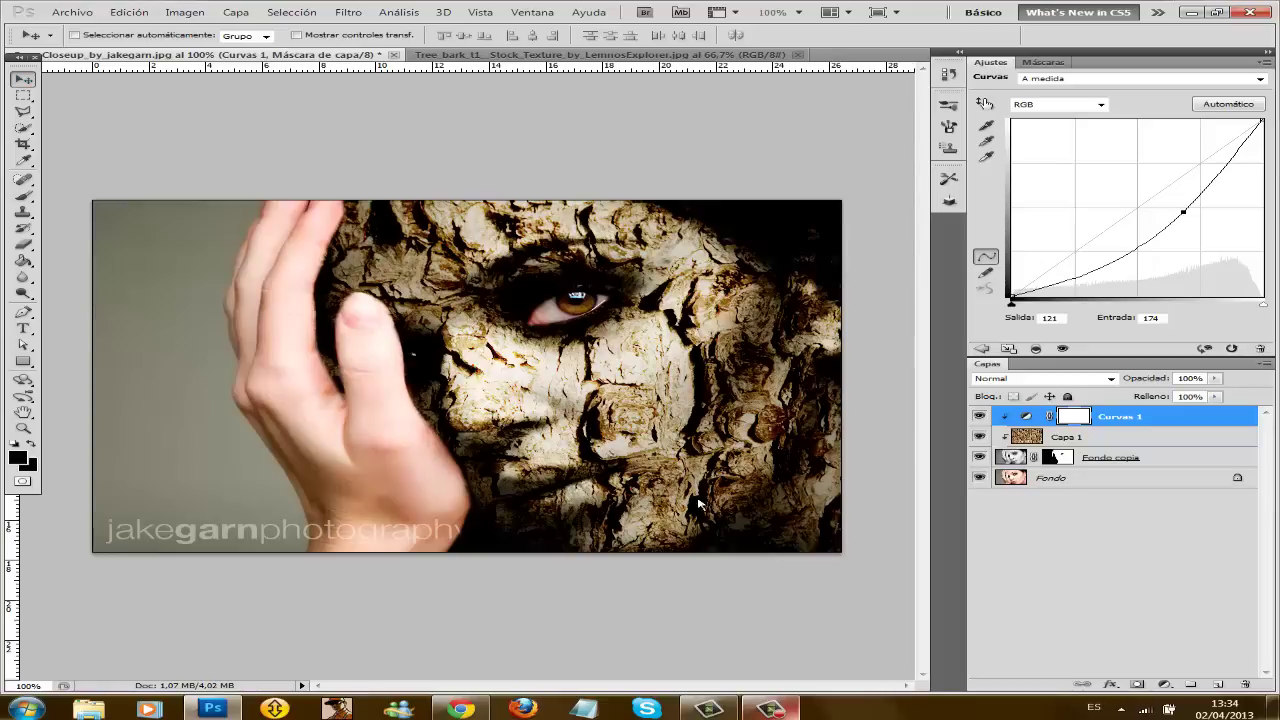
{"action": "key", "text": "z"}
{"action": "left_click", "coordinate": [696, 497]}
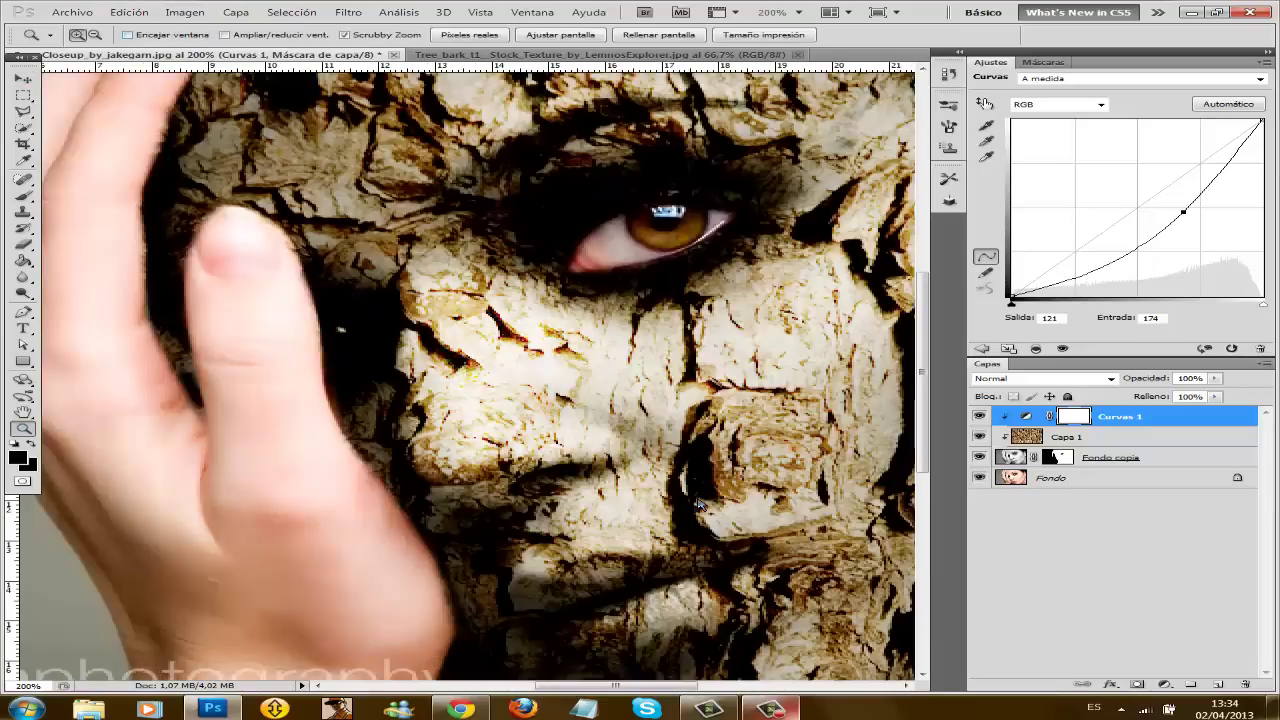
{"action": "key", "text": "alt"}
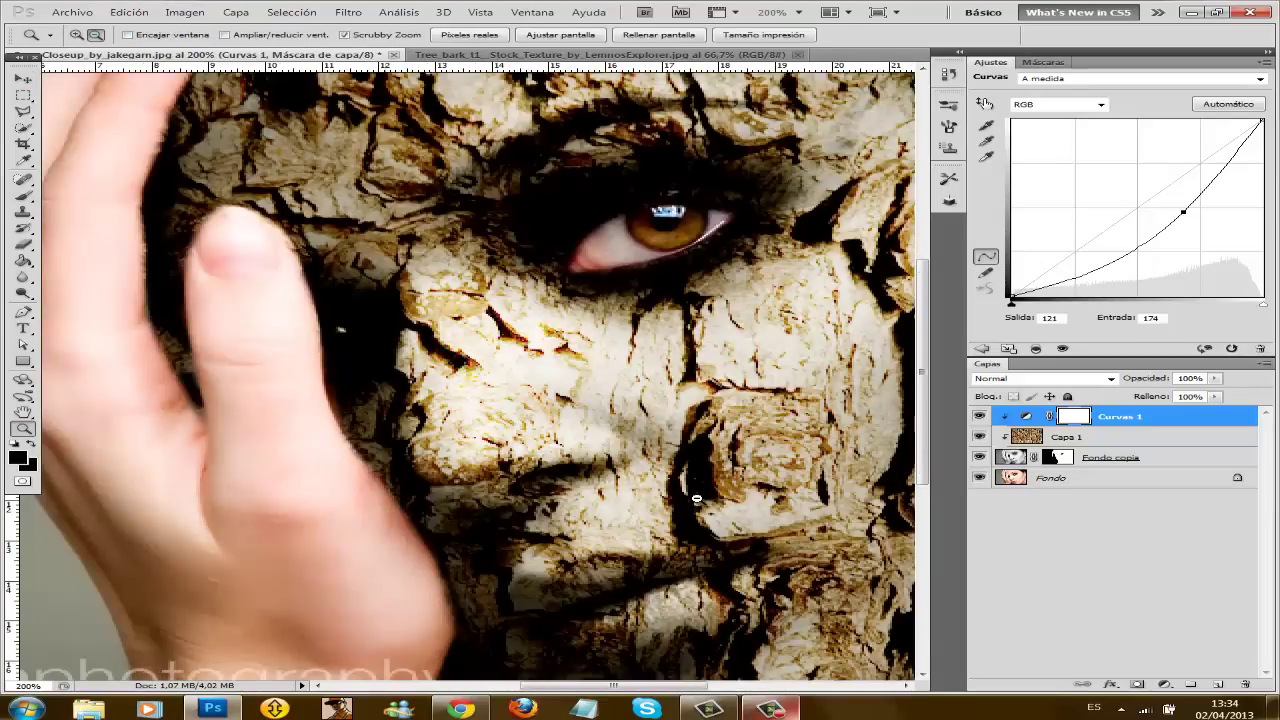
{"action": "left_click", "coordinate": [696, 497], "text": "alt"}
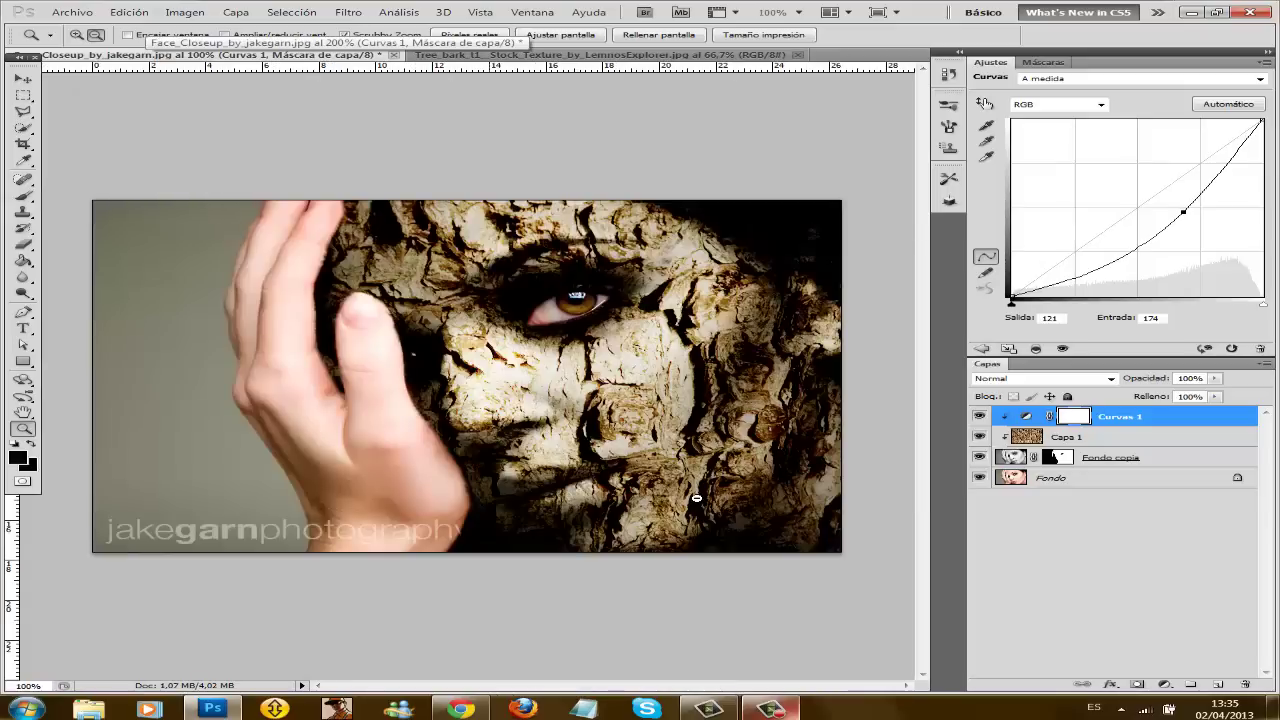